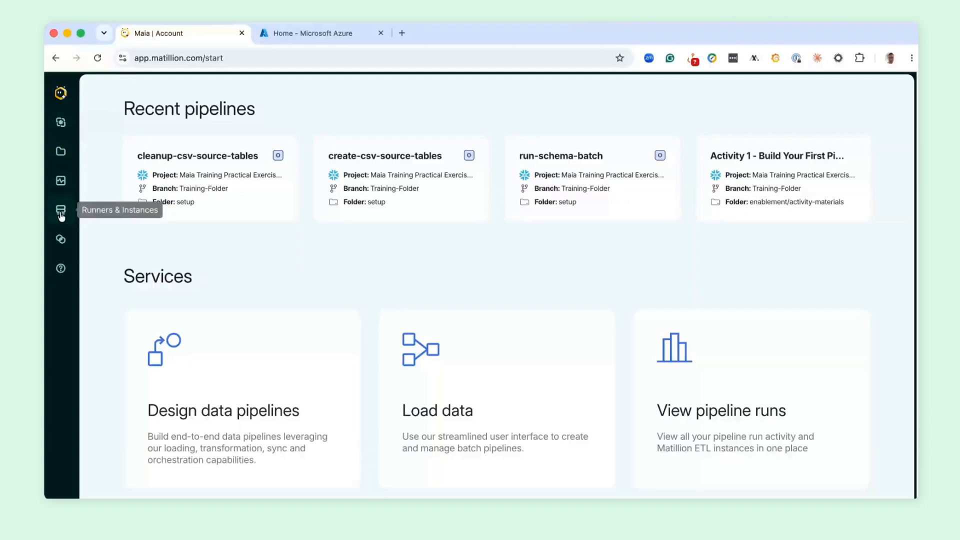
# - Go to the Runners list and start adding a new runner of the Maia type
pyautogui.click(60, 214)
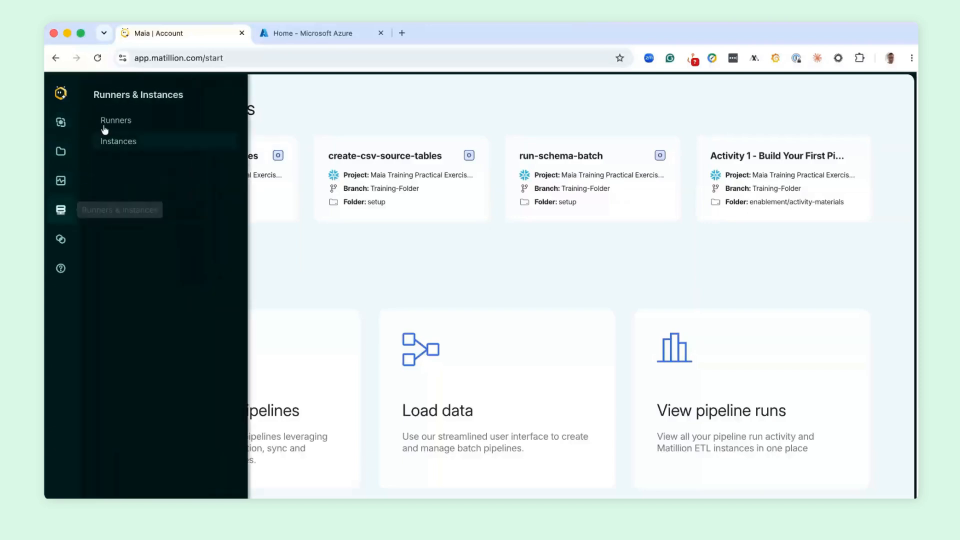
pyautogui.click(119, 122)
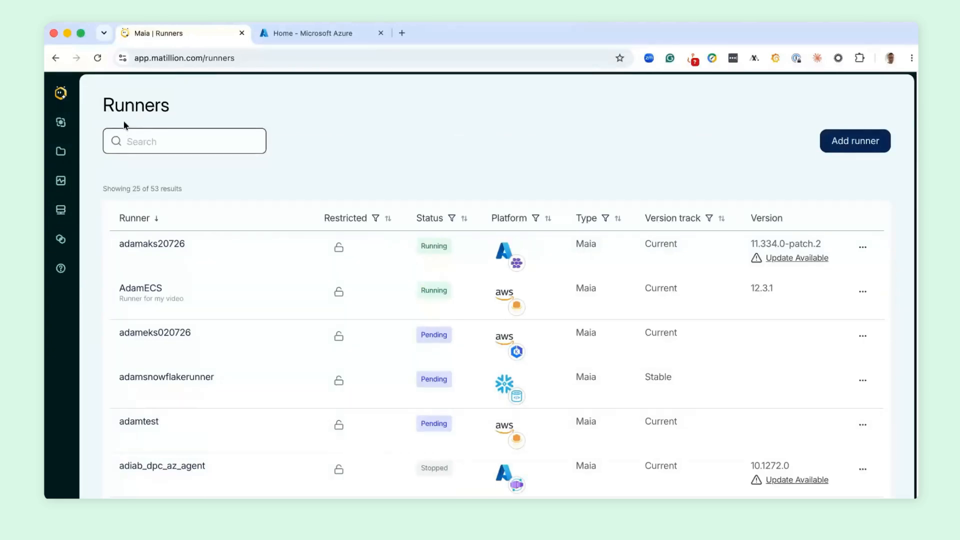
pyautogui.click(846, 145)
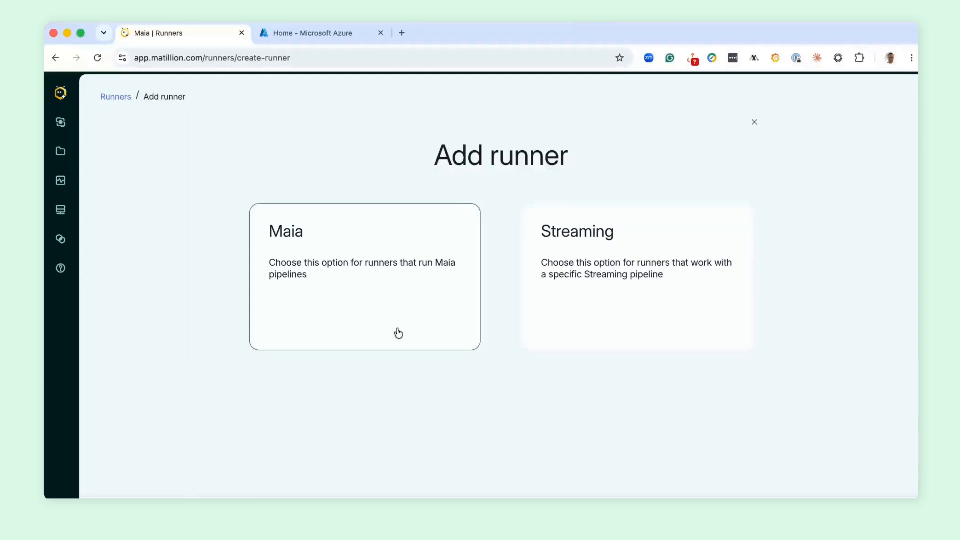
pyautogui.click(400, 289)
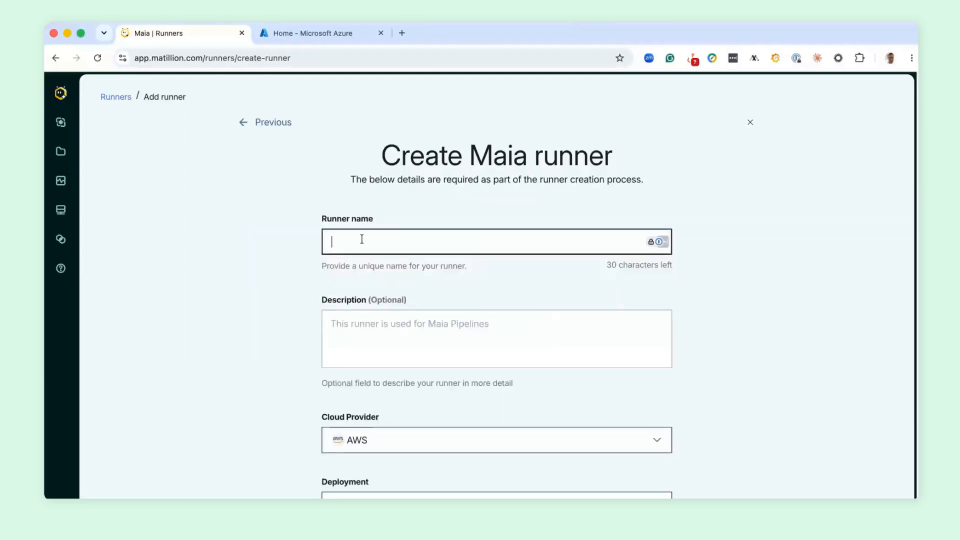
# - Name the runner adamca150726 and give it the description "Runner for CA Video"
pyautogui.write('adamca150726')
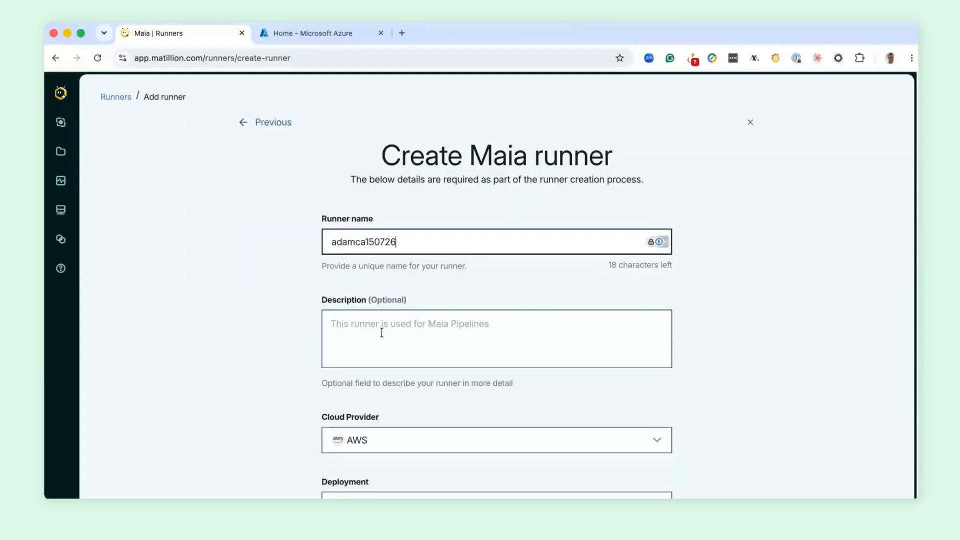
pyautogui.click(380, 333)
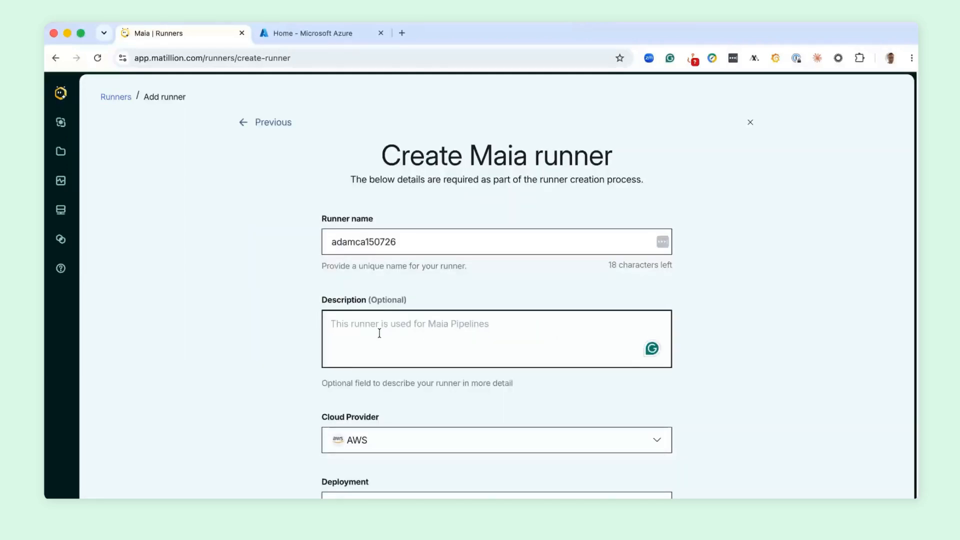
pyautogui.write('Runner for CA Video')
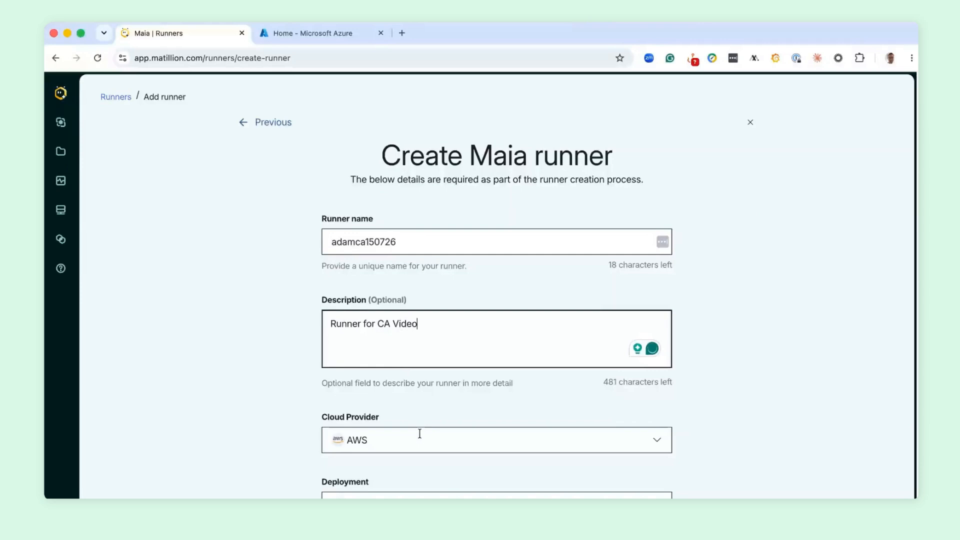
# - Set the runner's cloud provider to Azure and keep Container App as its deployment
pyautogui.click(419, 434)
pyautogui.scroll(-2, 492, 360)
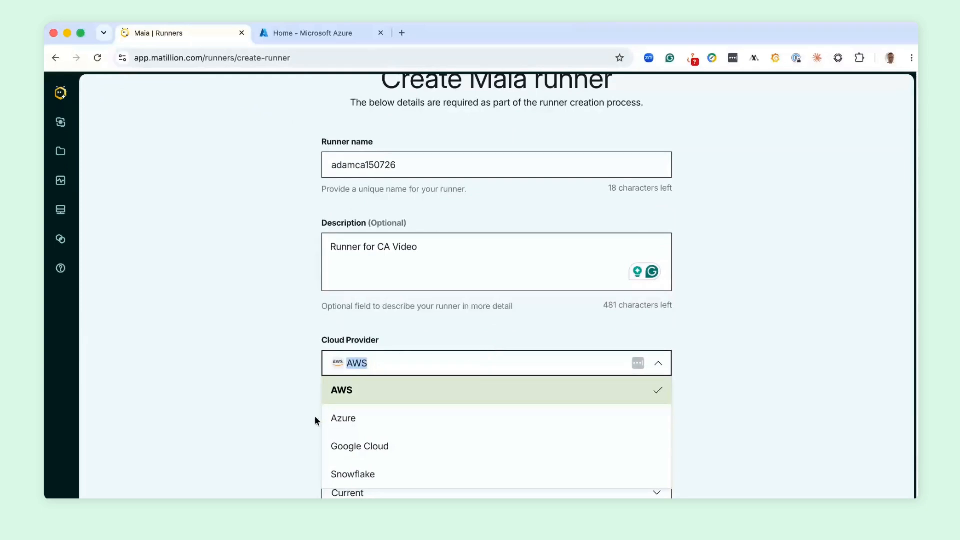
pyautogui.click(356, 419)
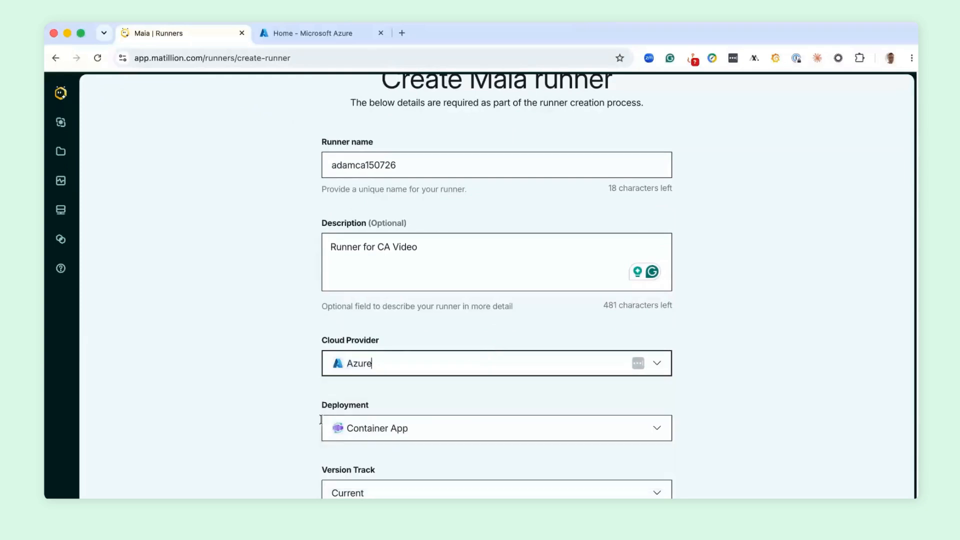
pyautogui.click(462, 431)
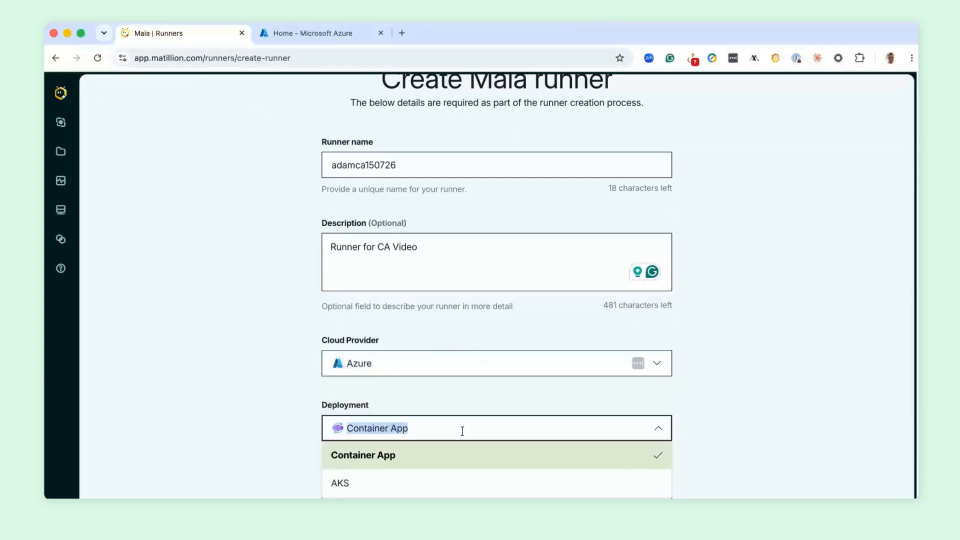
pyautogui.click(601, 382)
pyautogui.scroll(-2, 736, 389)
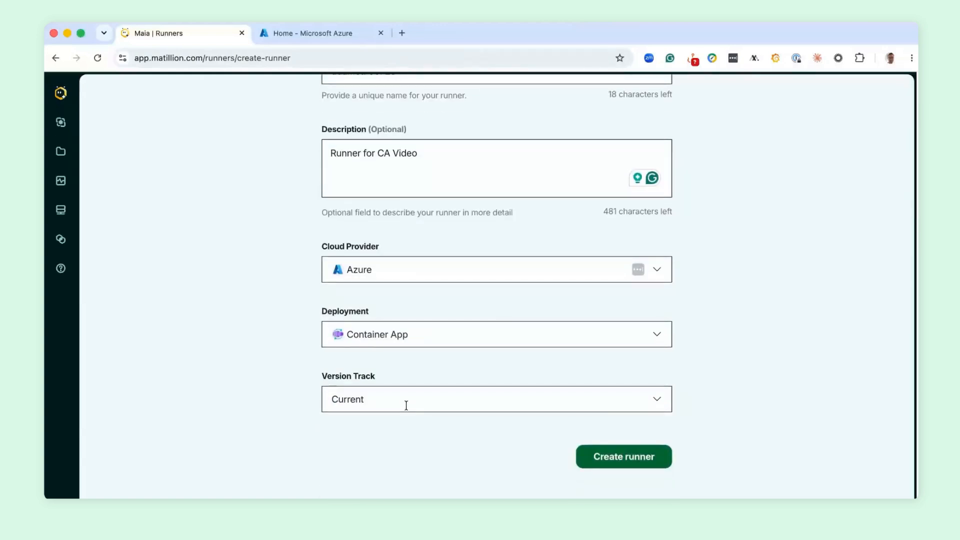
# - Keep the version track on Current and create the runner
pyautogui.click(406, 406)
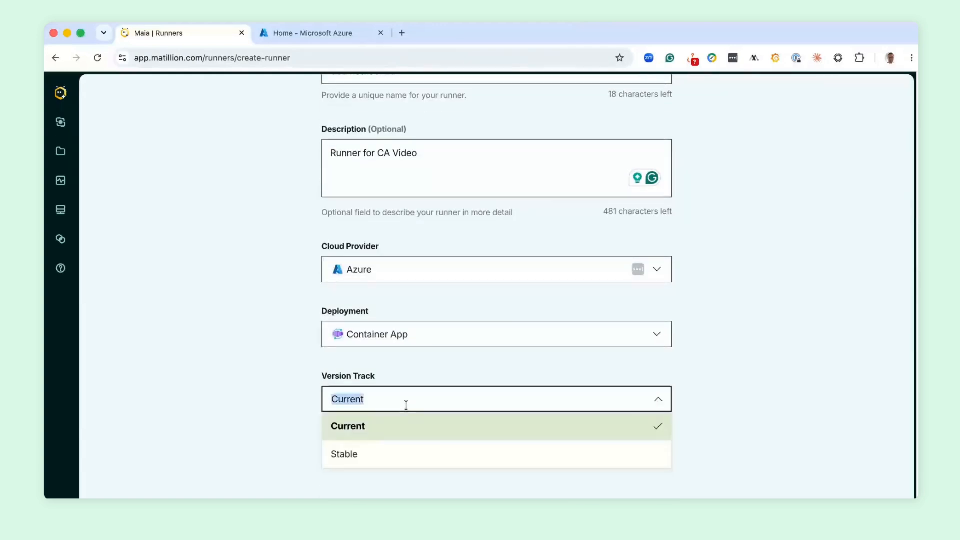
pyautogui.click(431, 368)
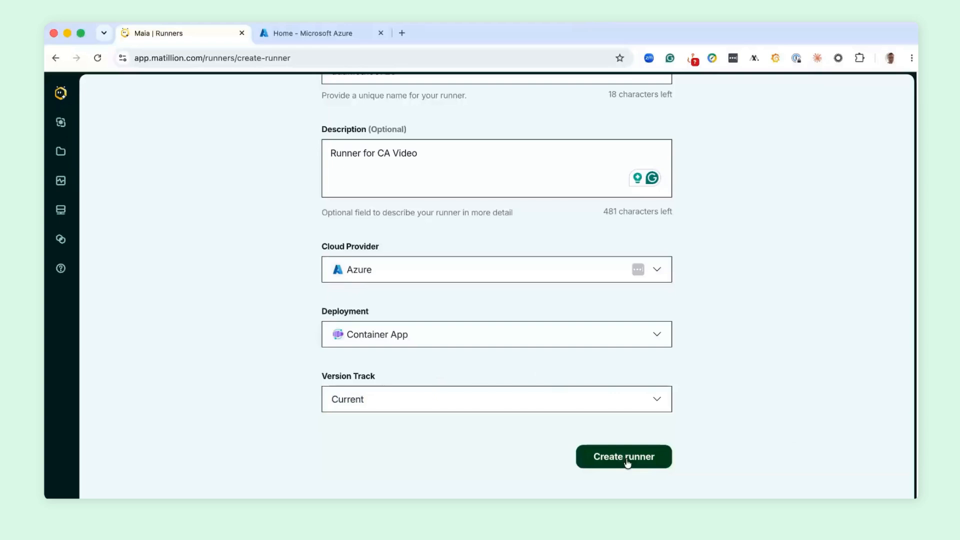
pyautogui.click(625, 458)
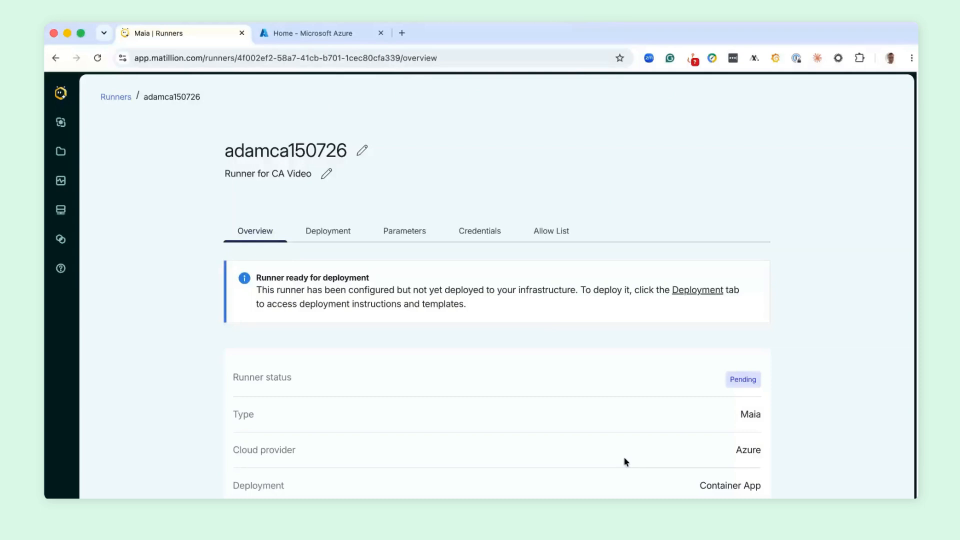
# - Review the new runner's overview details, allow list, parameters and ARM deployment options
pyautogui.scroll(-3, 624, 457)
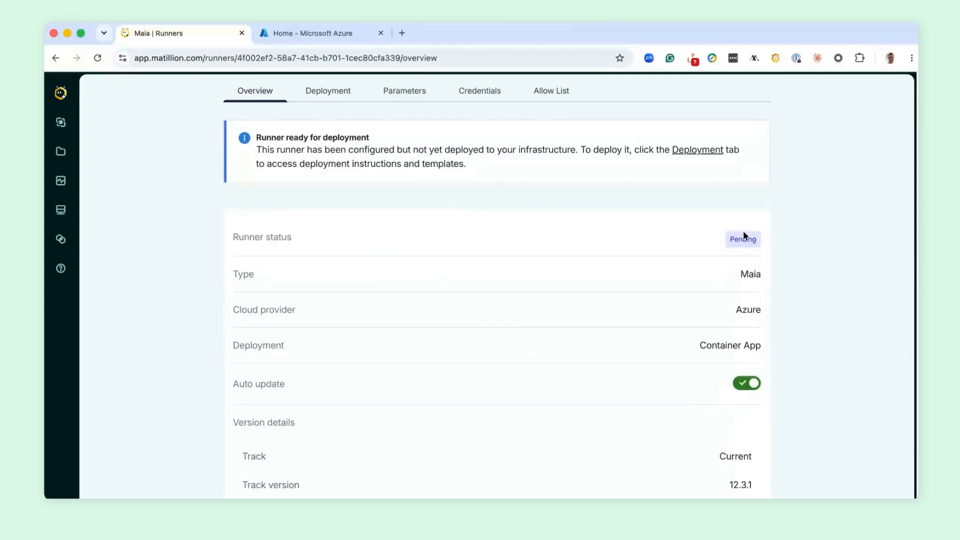
pyautogui.scroll(3, 382, 261)
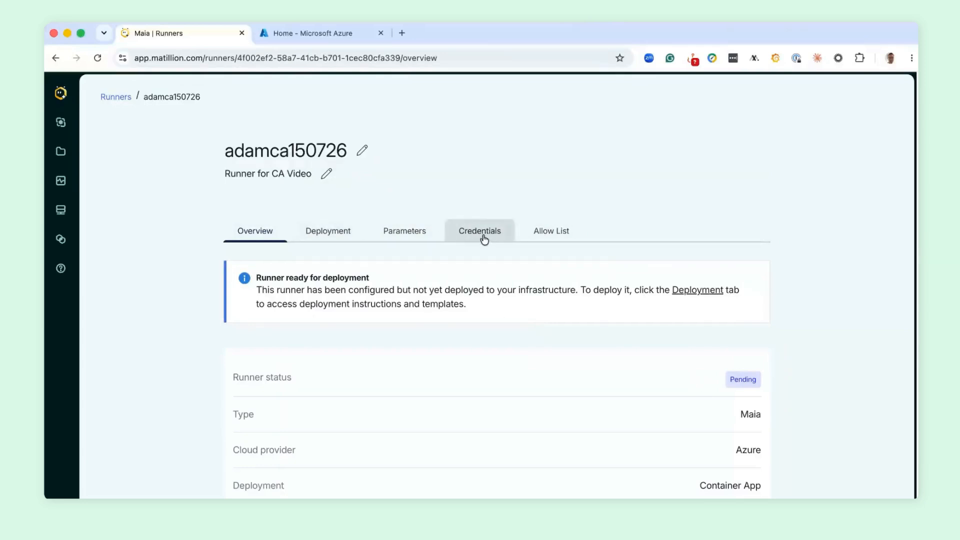
pyautogui.click(554, 238)
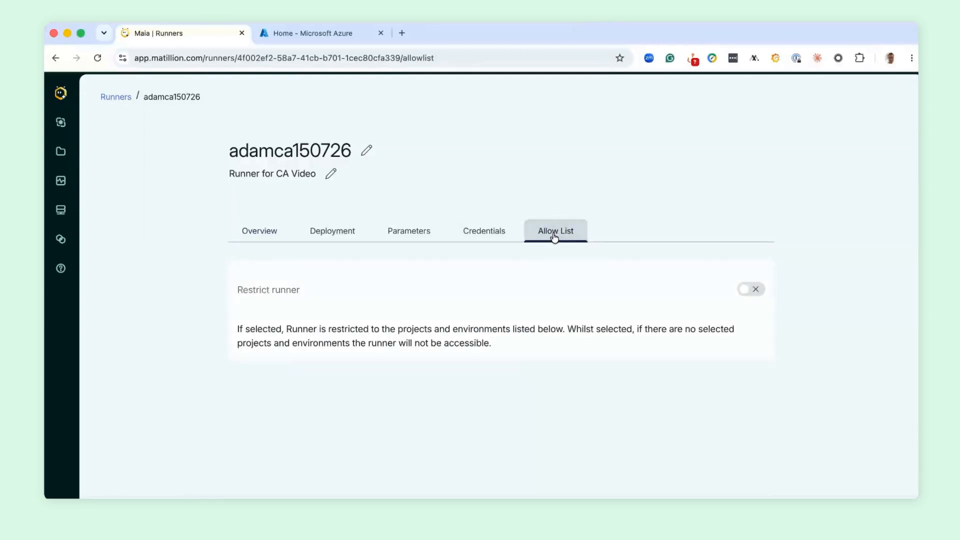
pyautogui.click(422, 231)
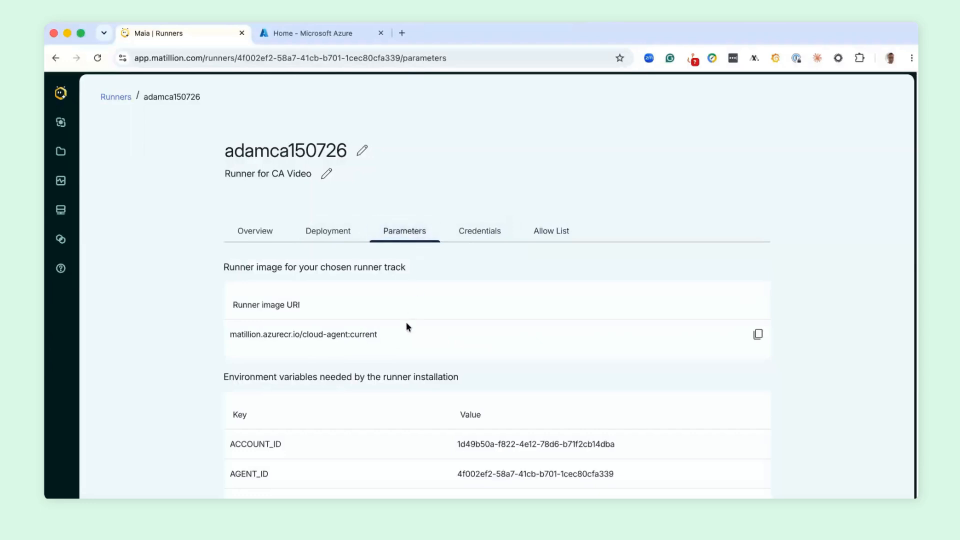
pyautogui.click(334, 233)
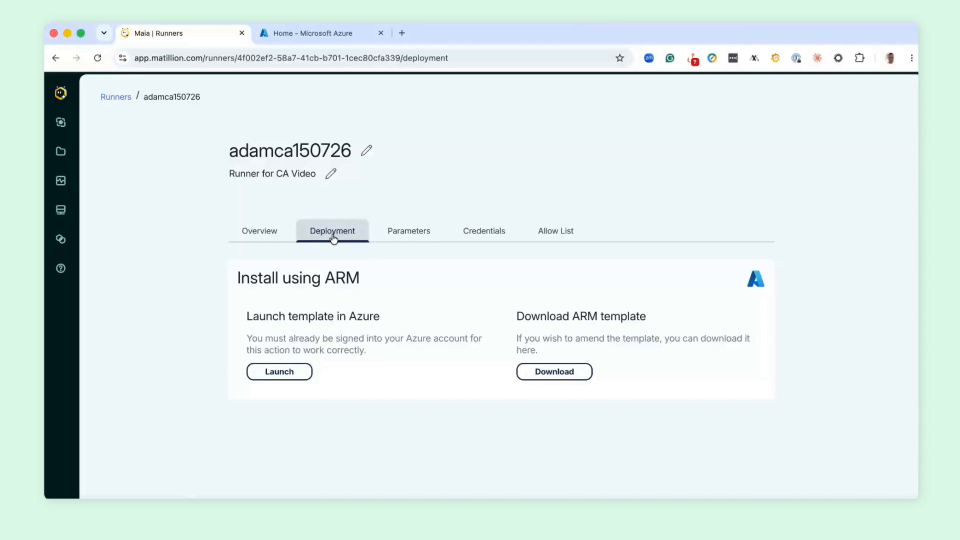
# - Open the matillion-public/deployment-library repository on GitHub in a new tab and browse to its runner/azure folder
pyautogui.click(401, 33)
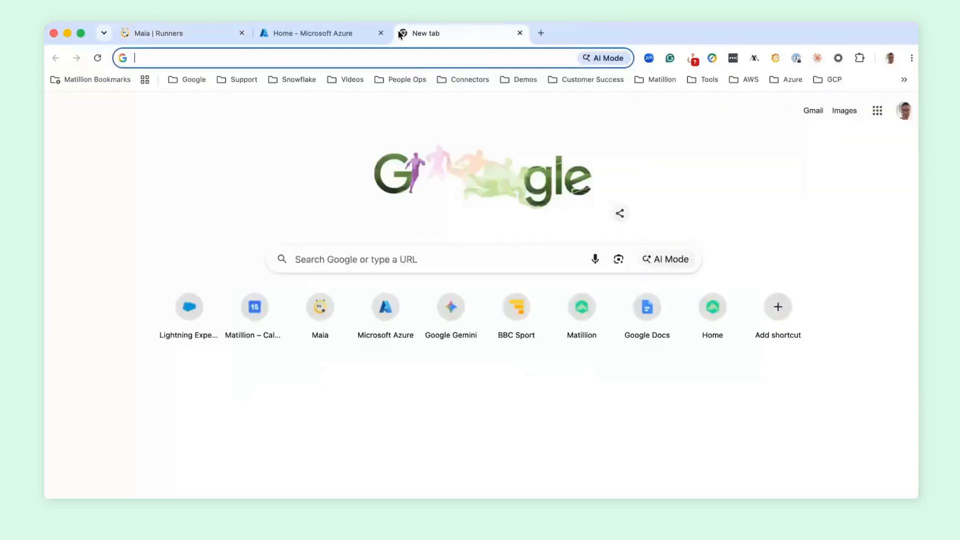
pyautogui.write('gith')
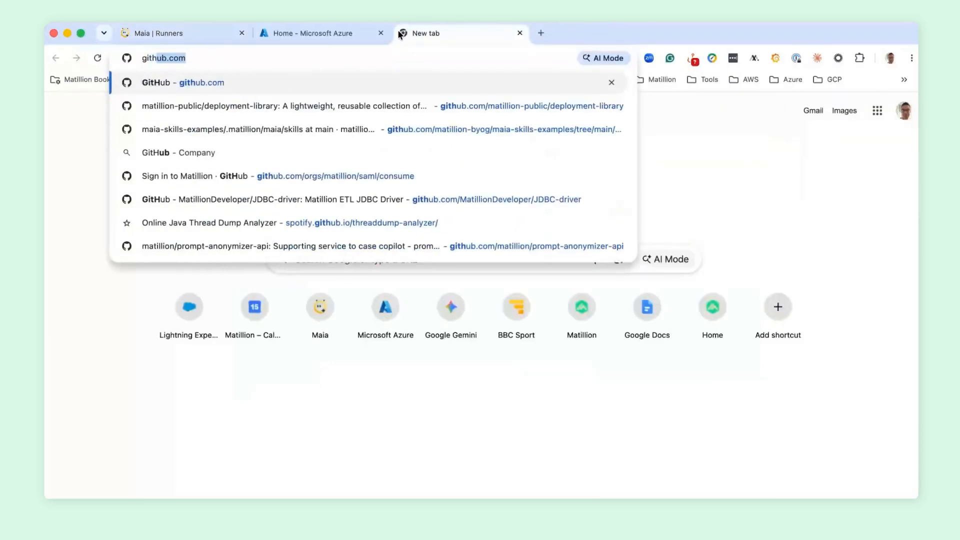
pyautogui.press('Down')
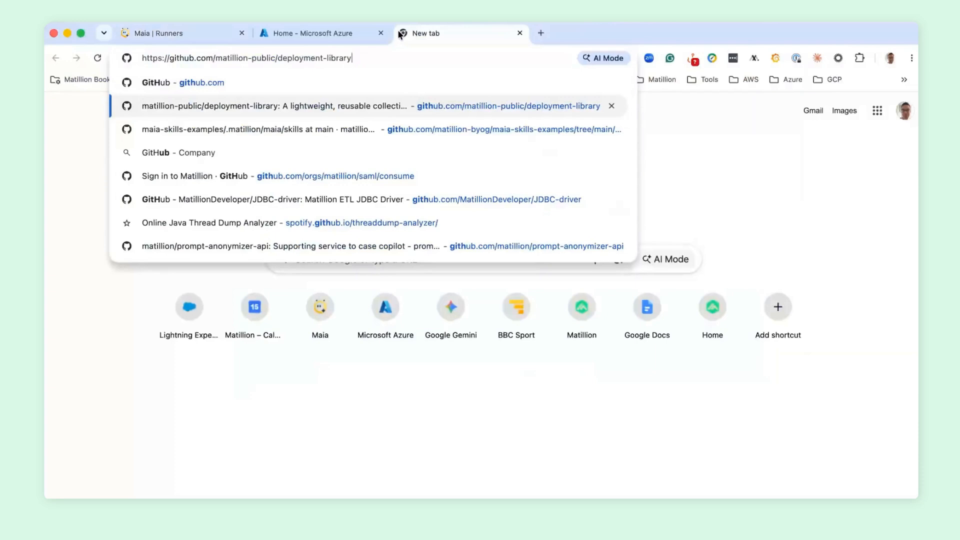
pyautogui.press('Return')
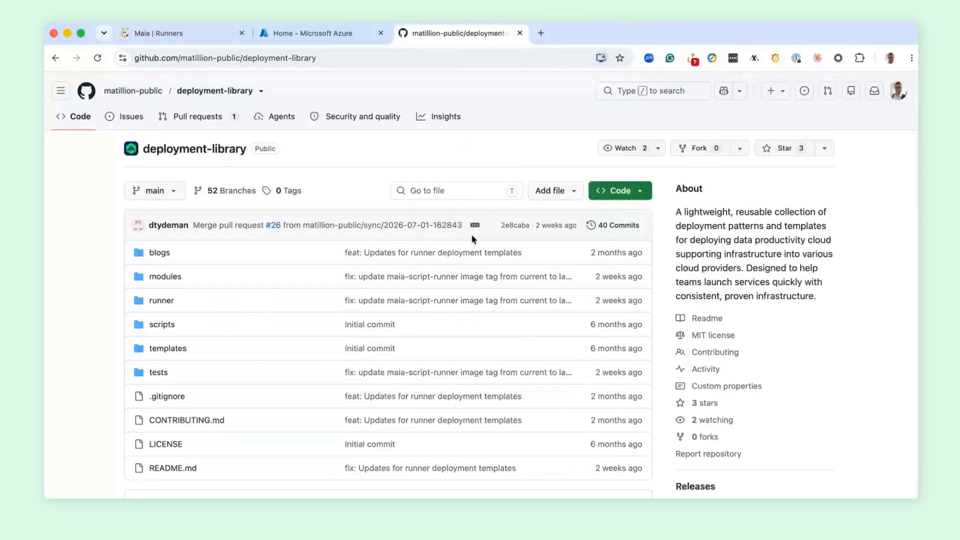
pyautogui.click(160, 301)
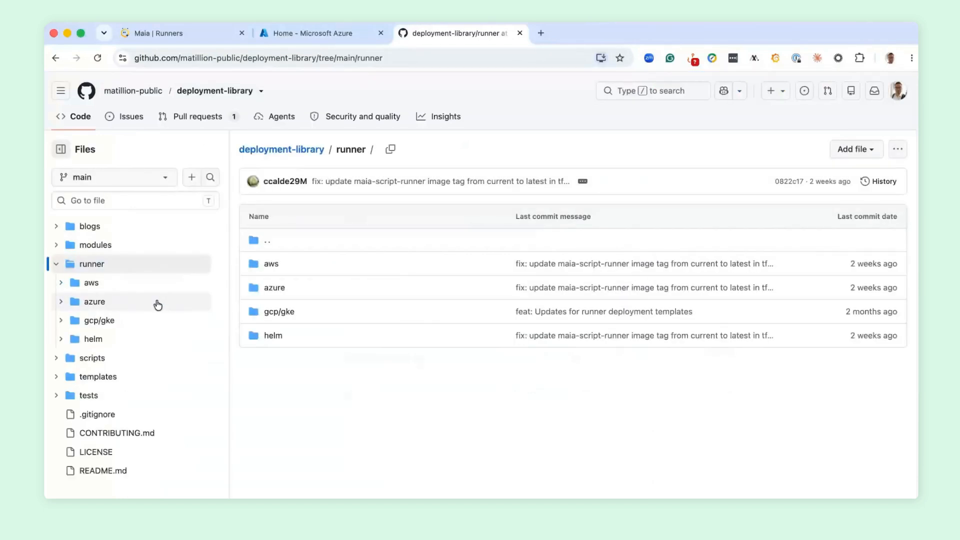
pyautogui.click(273, 290)
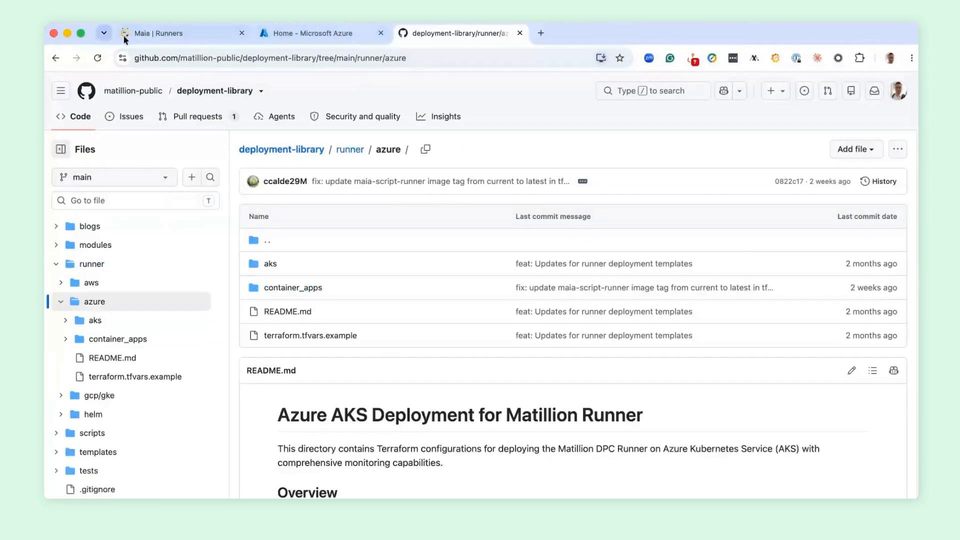
# - Switch back to Maia, launch the runner's ARM template in Azure and choose the SolutionArchitects_UKWEST resource group for the deployment
pyautogui.click(173, 34)
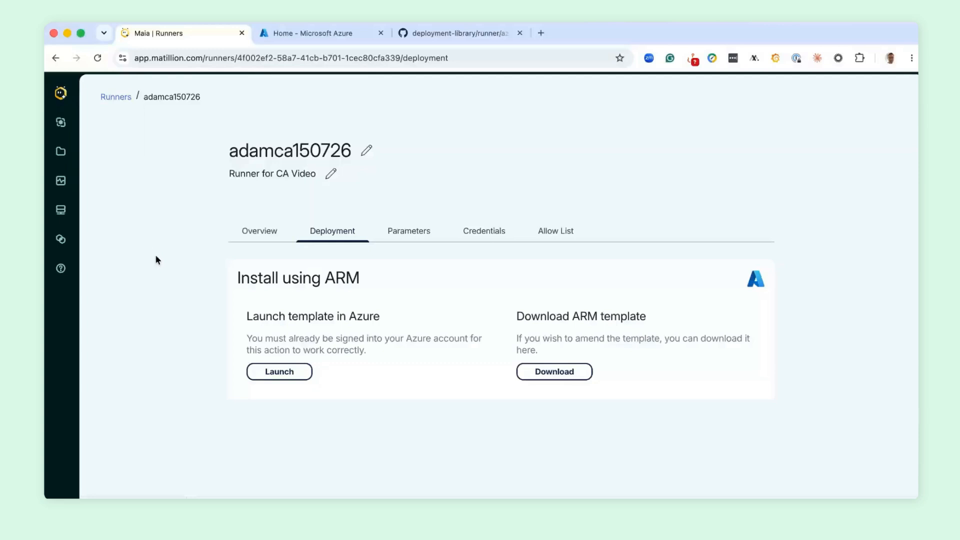
pyautogui.click(281, 371)
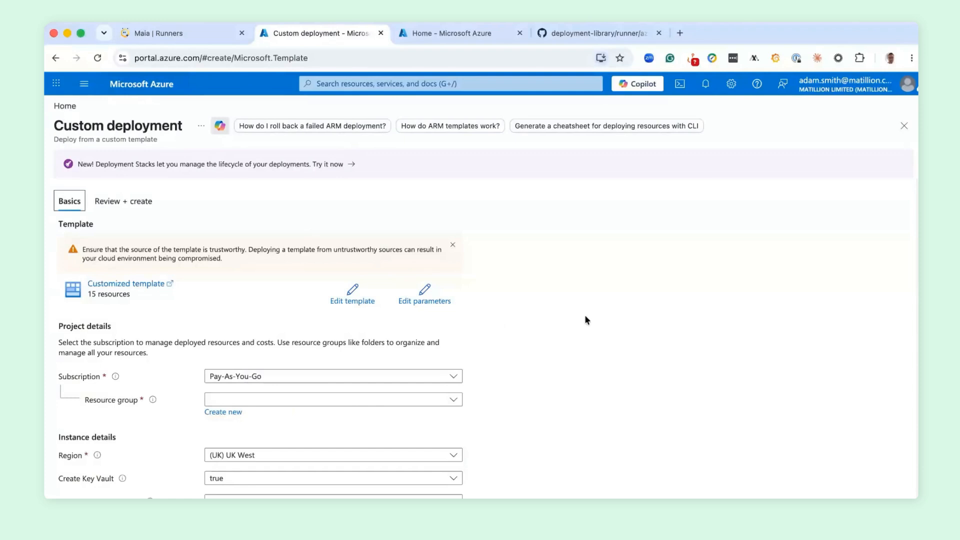
pyautogui.scroll(-3, 585, 314)
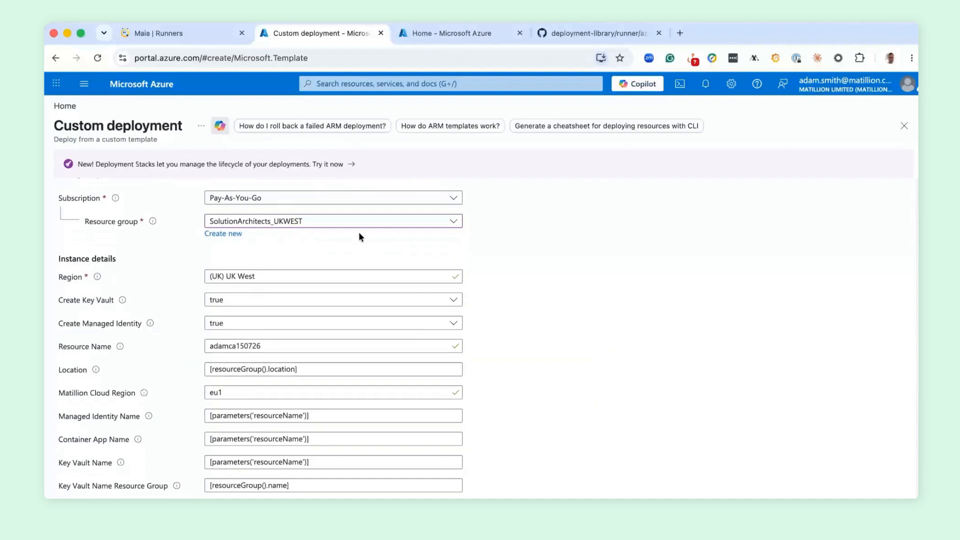
# - Review the custom deployment's instance details down to the client credential fields, and check the runner's parameters in Maia
pyautogui.scroll(-2, 449, 314)
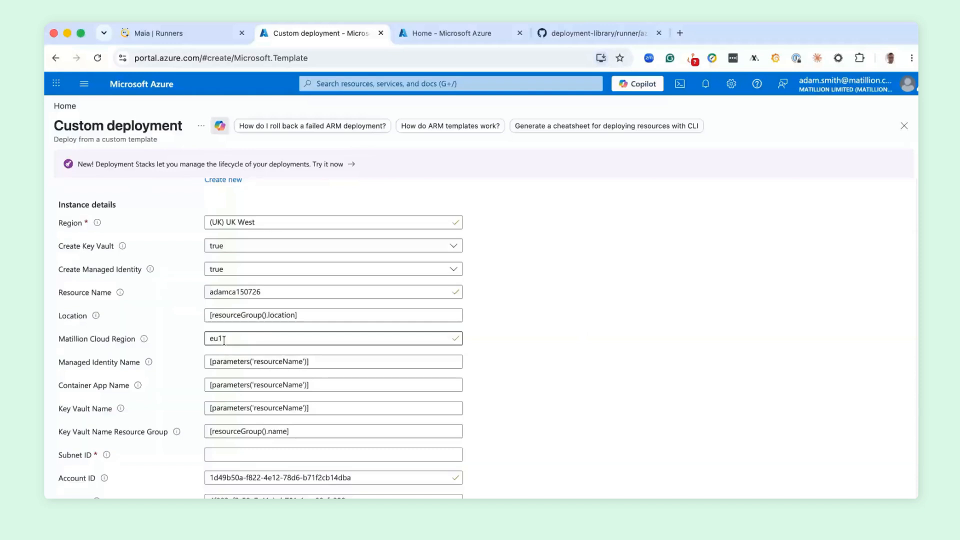
pyautogui.scroll(-3, 623, 348)
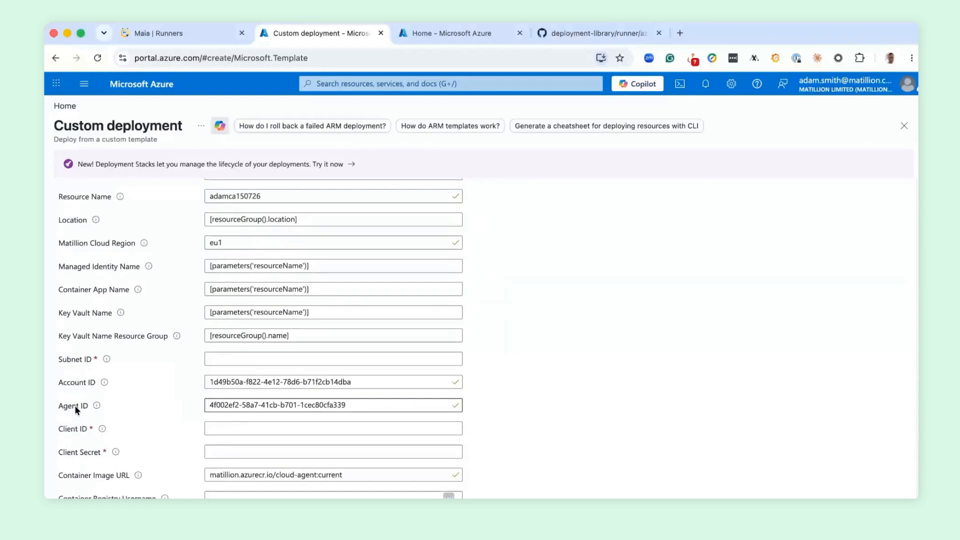
pyautogui.click(158, 34)
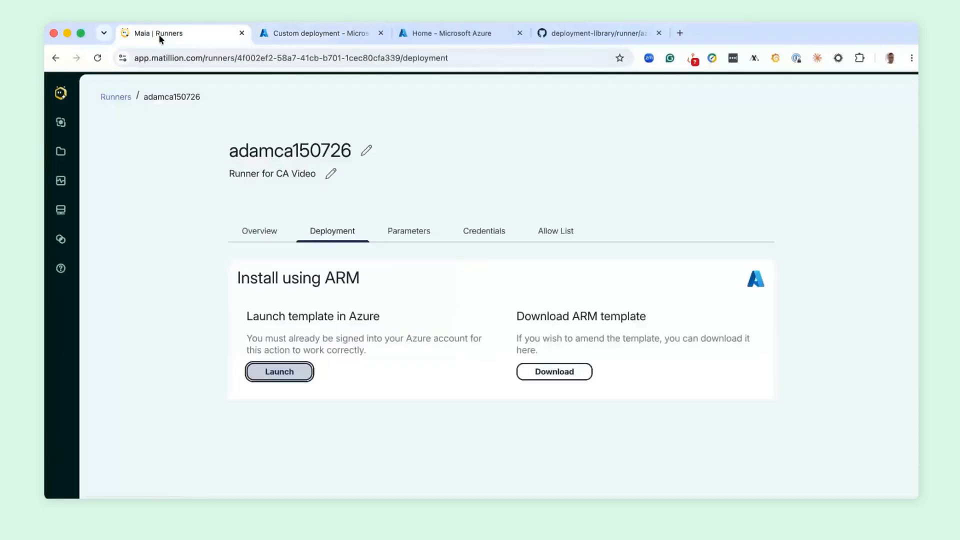
pyautogui.click(413, 236)
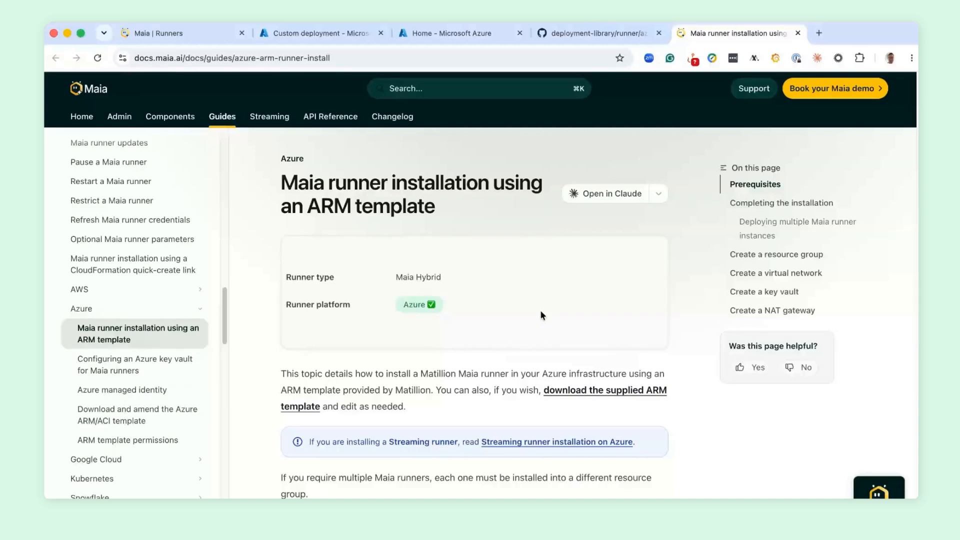
# - Read the prerequisites and installation steps in the Maia documentation on installing a runner with an Azure ARM template
pyautogui.scroll(-10, 644, 332)
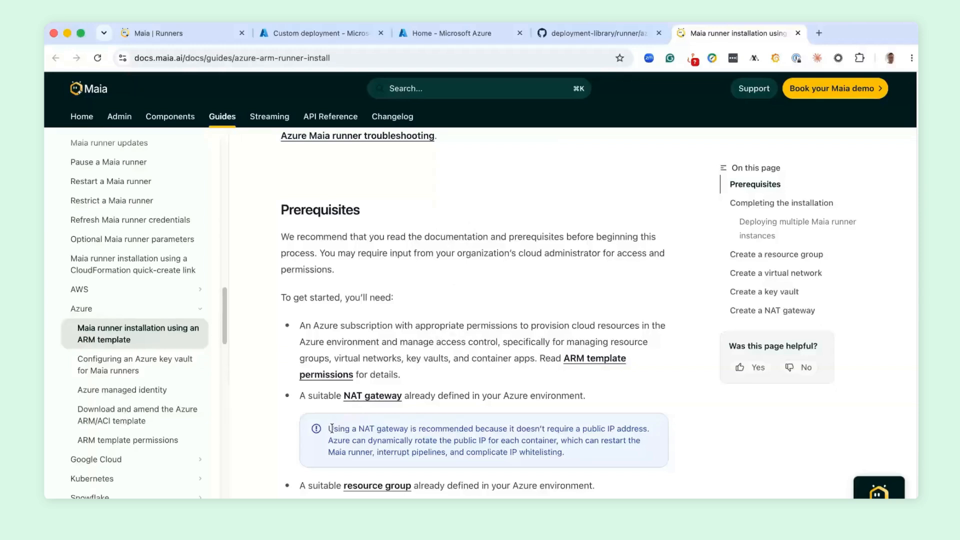
pyautogui.scroll(-3, 555, 400)
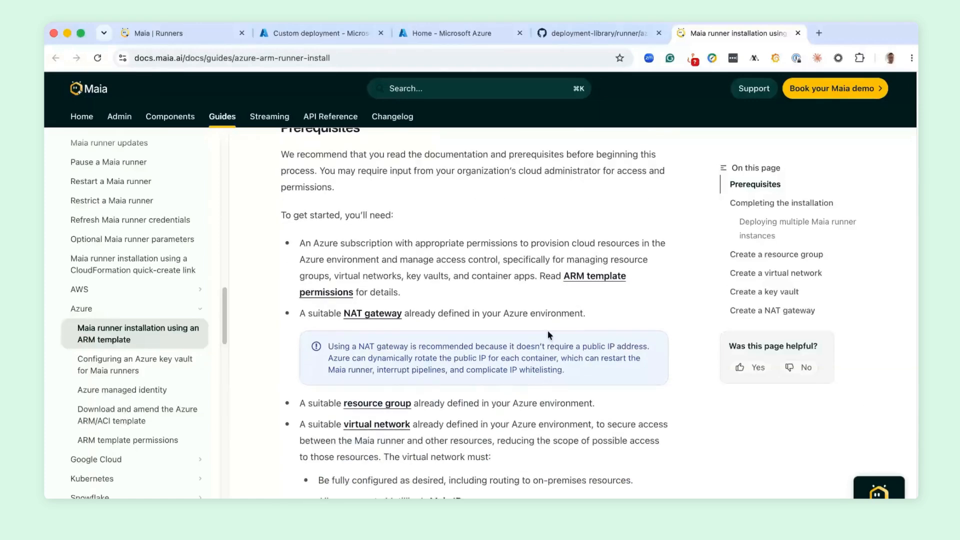
pyautogui.scroll(-5, 548, 332)
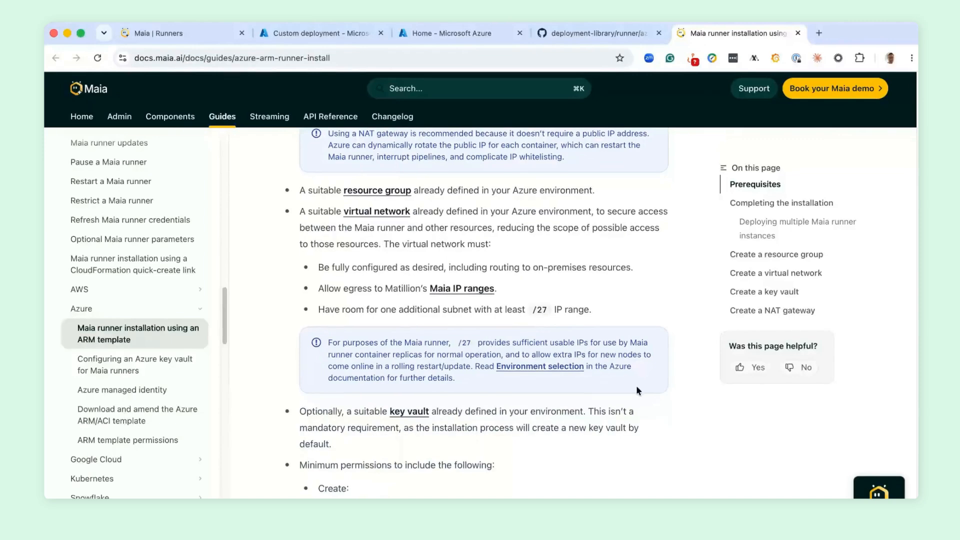
pyautogui.scroll(-12, 593, 374)
pyautogui.scroll(-5, 593, 374)
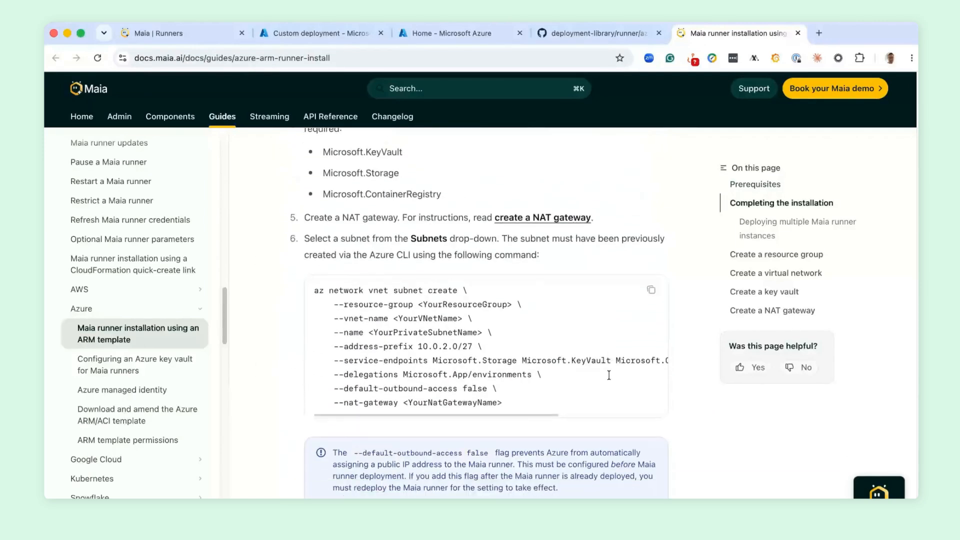
# - Switch to VirtualNetwork in Azure, open its default2 subnet and check the address range, private subnet and NAT gateway settings
pyautogui.scroll(2, 608, 375)
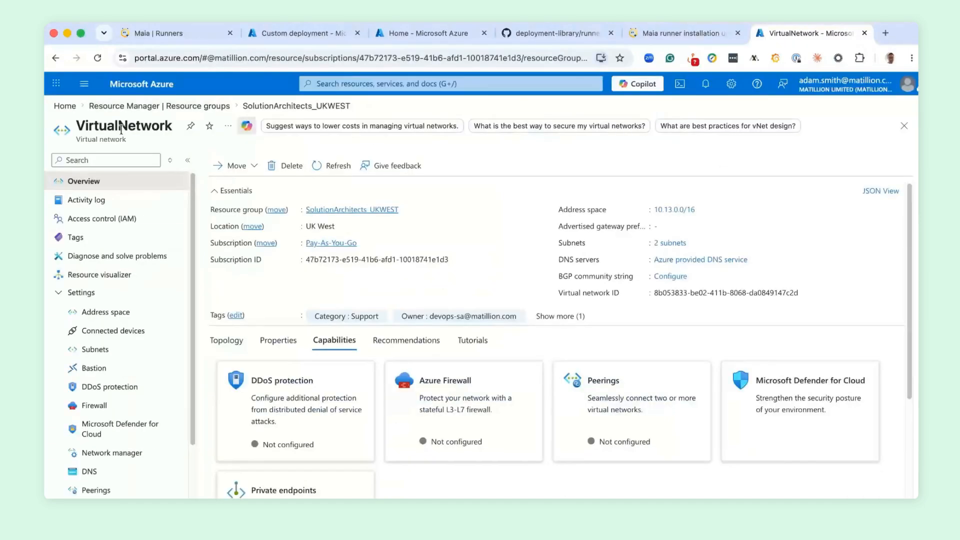
pyautogui.click(111, 352)
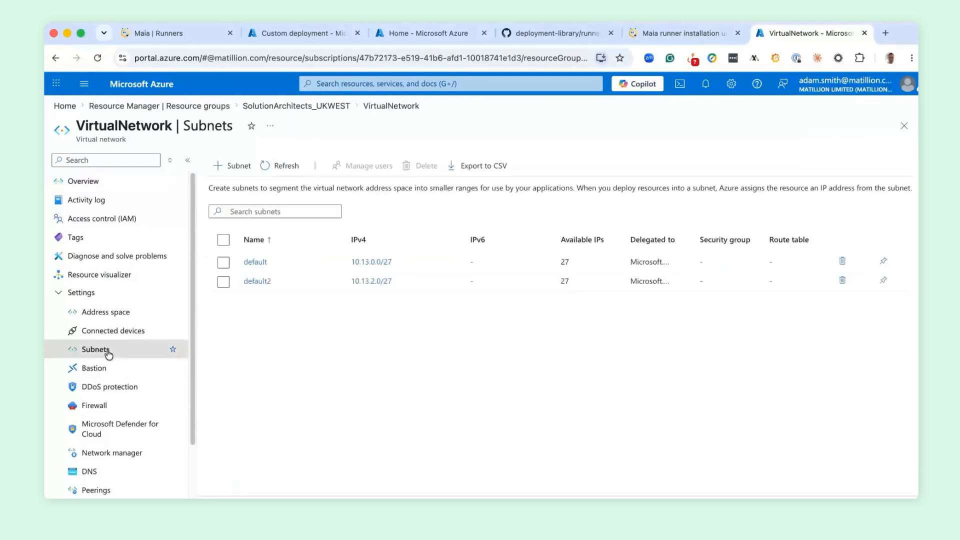
pyautogui.click(257, 282)
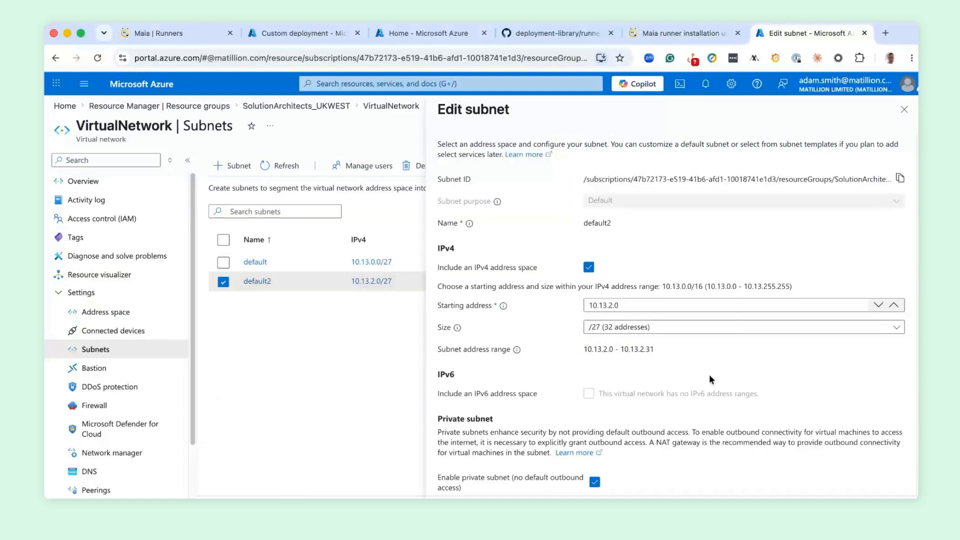
pyautogui.scroll(-1, 710, 379)
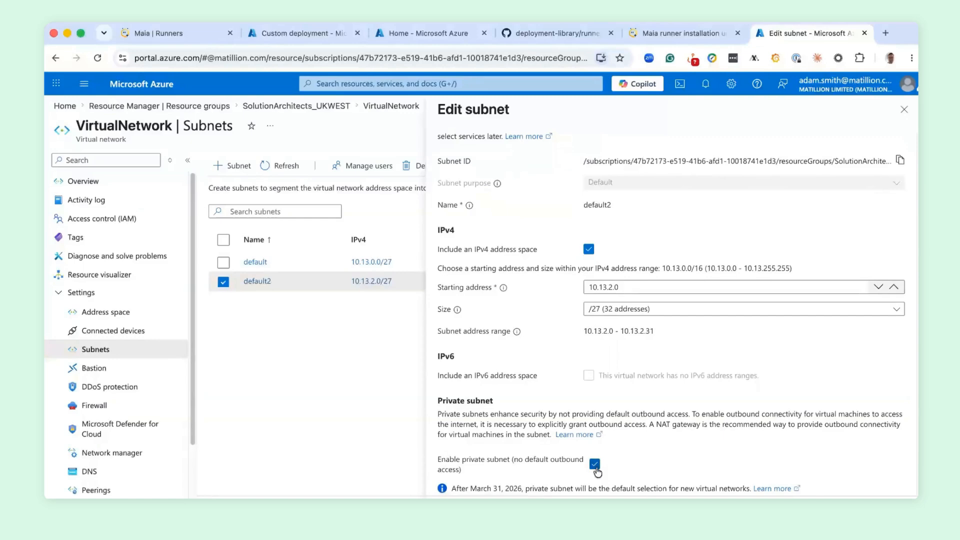
pyautogui.scroll(-5, 611, 453)
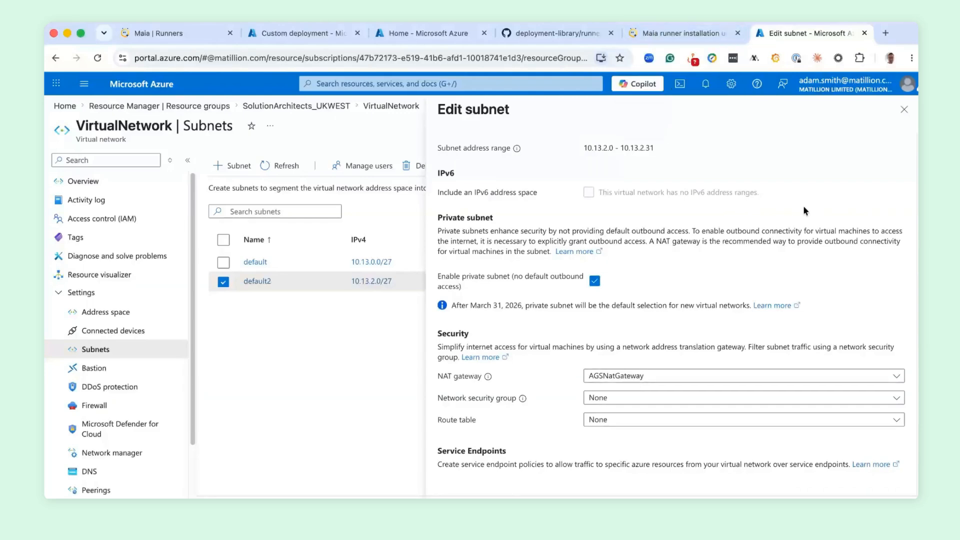
pyautogui.scroll(4, 803, 213)
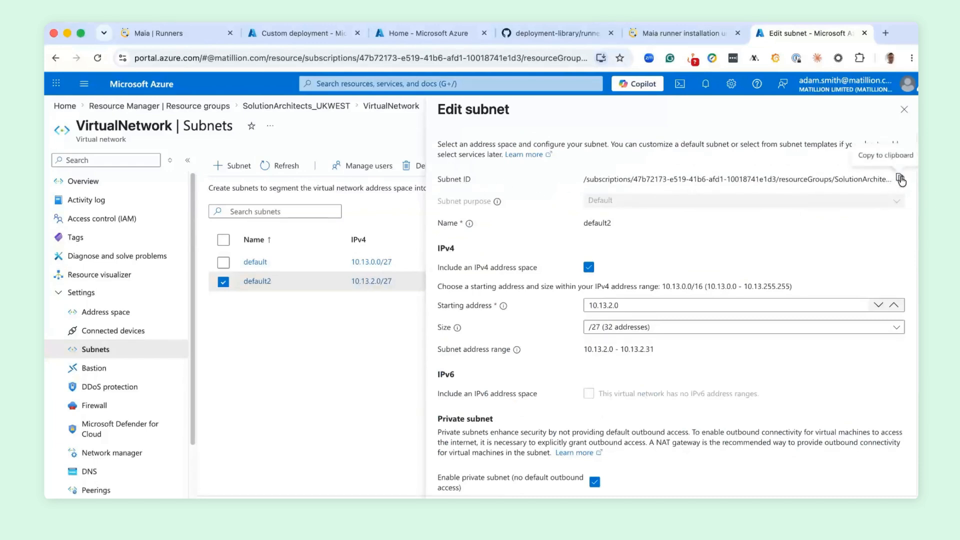
# - Copy the default2 subnet's ID and paste it as the Subnet ID of the custom deployment
pyautogui.moveTo(581, 179); pyautogui.dragTo(887, 187)
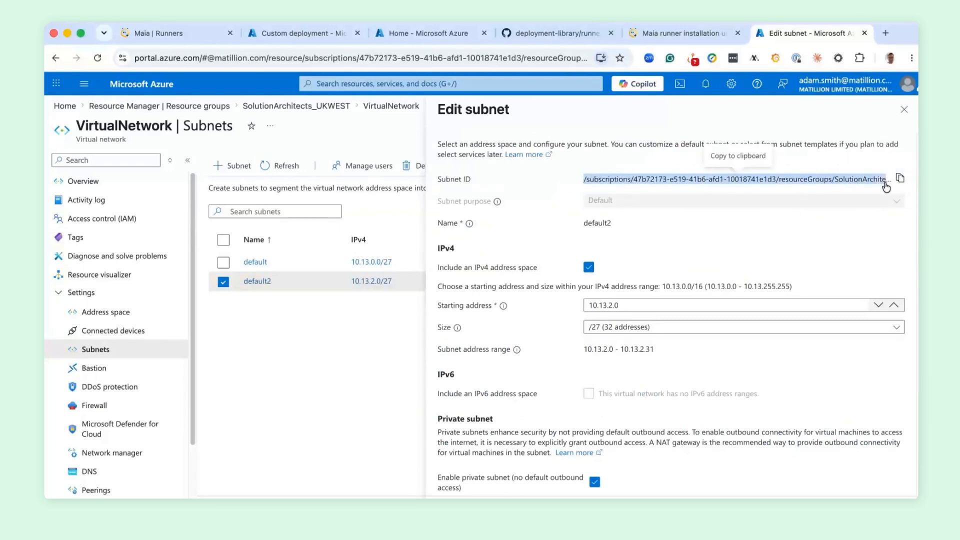
pyautogui.click(827, 163)
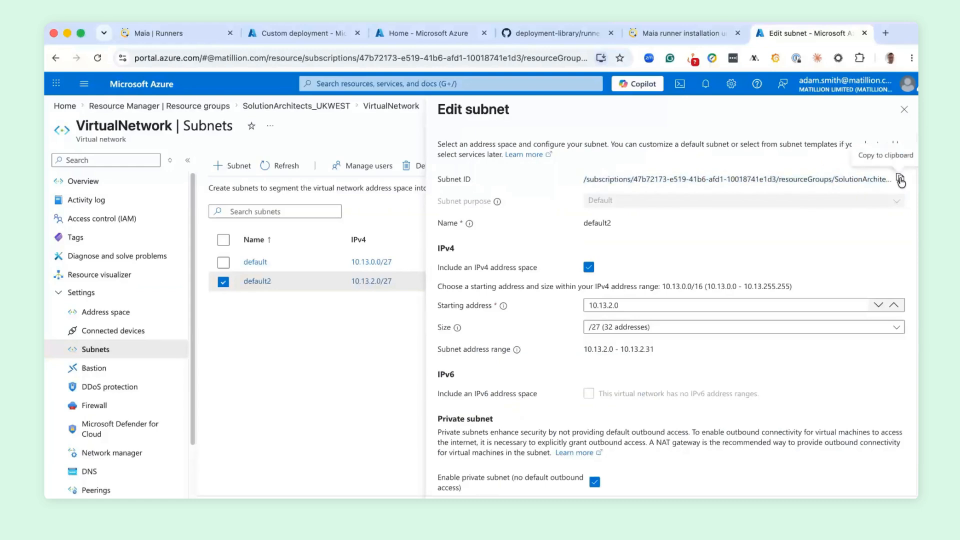
pyautogui.click(901, 180)
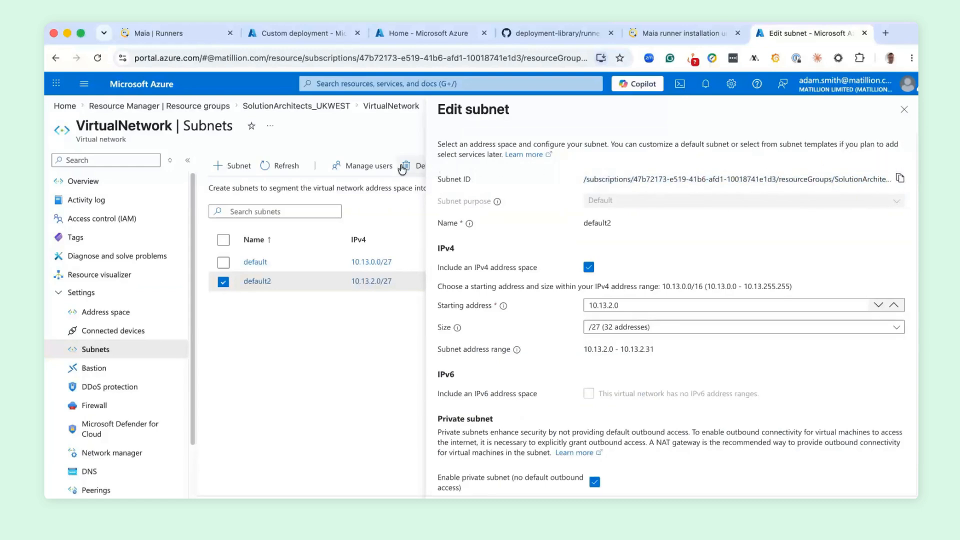
pyautogui.click(289, 35)
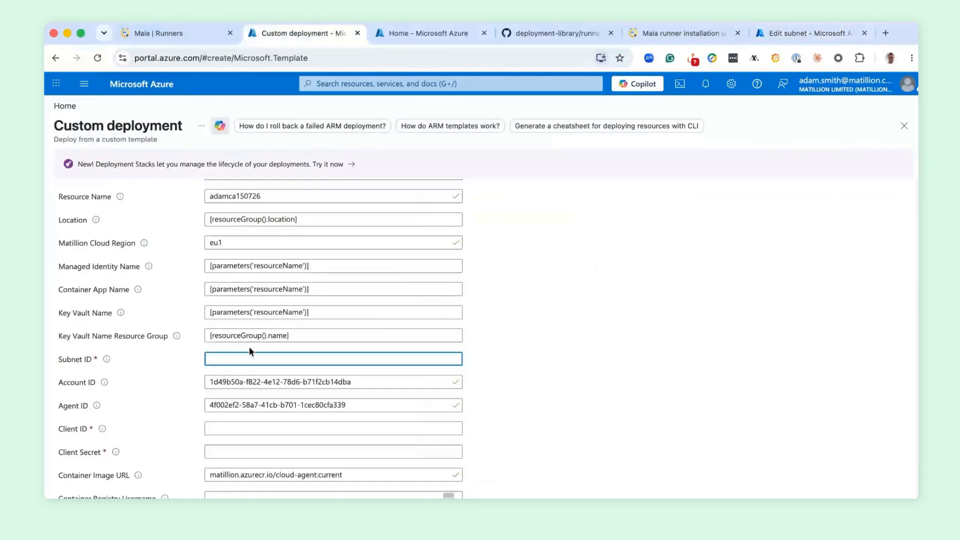
pyautogui.press('super+v')
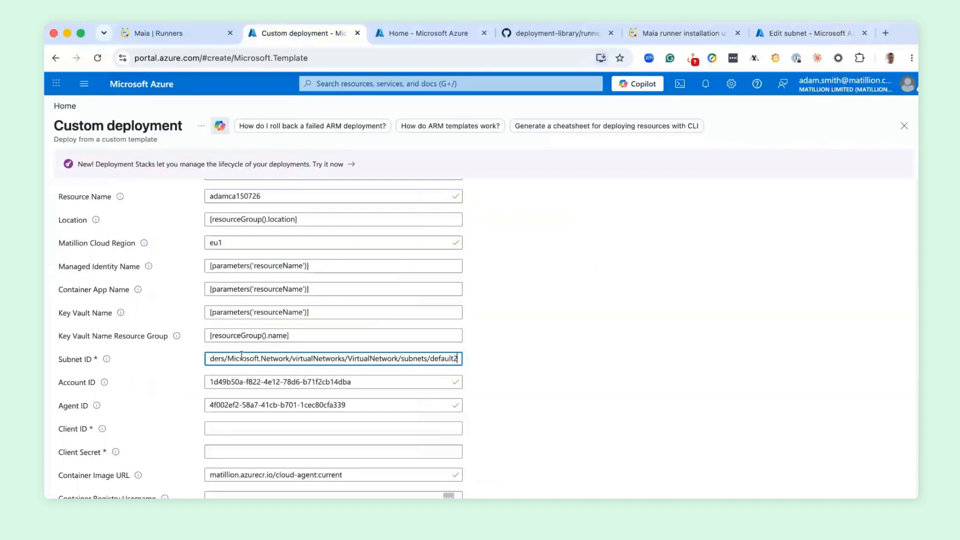
pyautogui.click(538, 361)
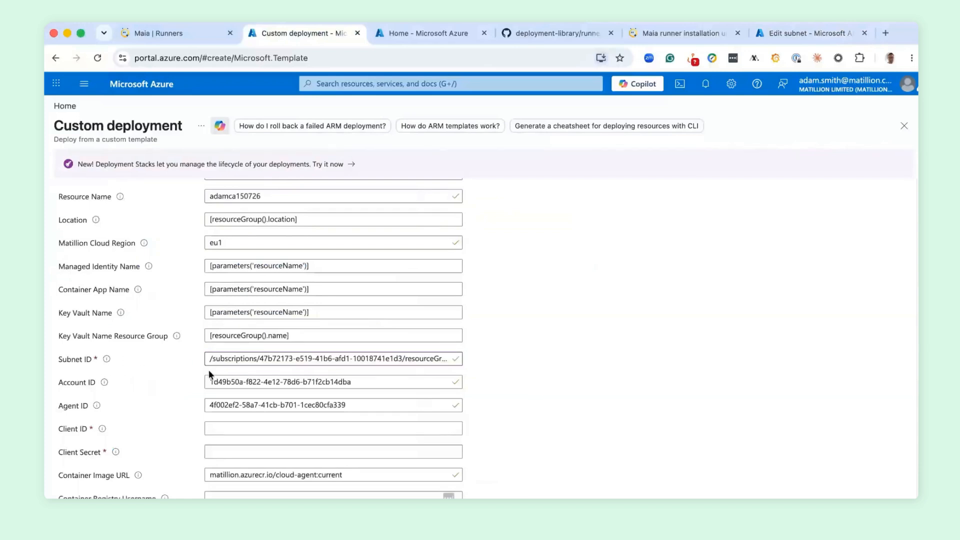
# - Reveal the runner's credentials in Maia and copy its client ID and client secret into the matching fields of the Azure custom deployment
pyautogui.moveTo(98, 408)
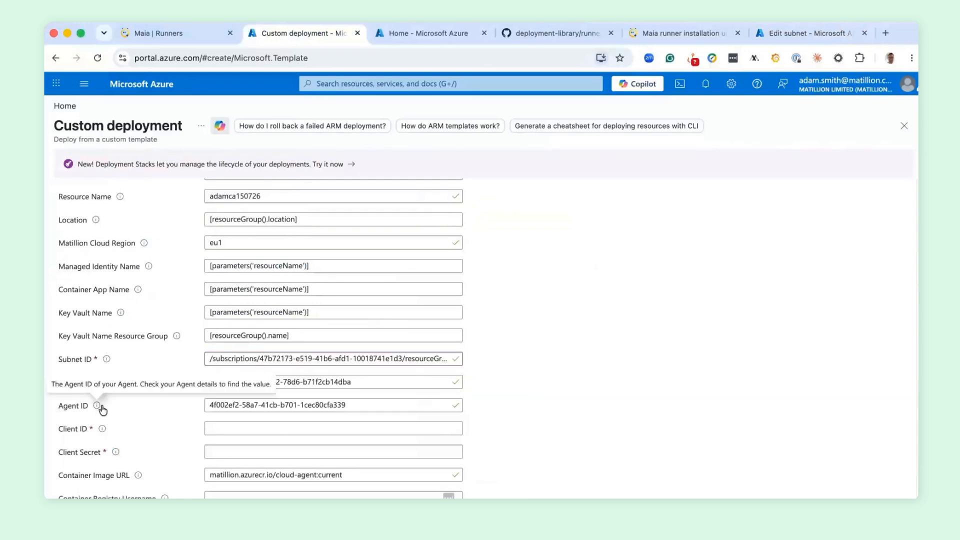
pyautogui.click(85, 428)
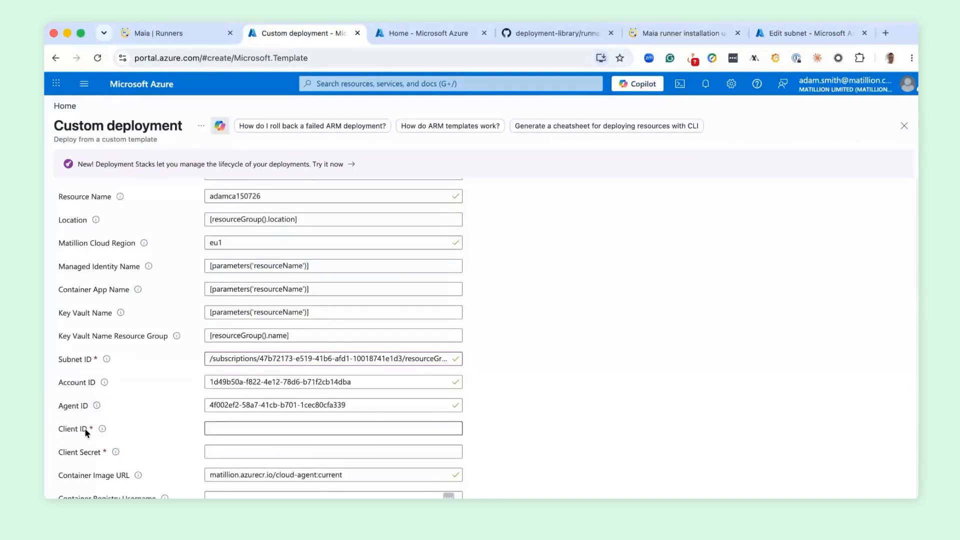
pyautogui.click(152, 33)
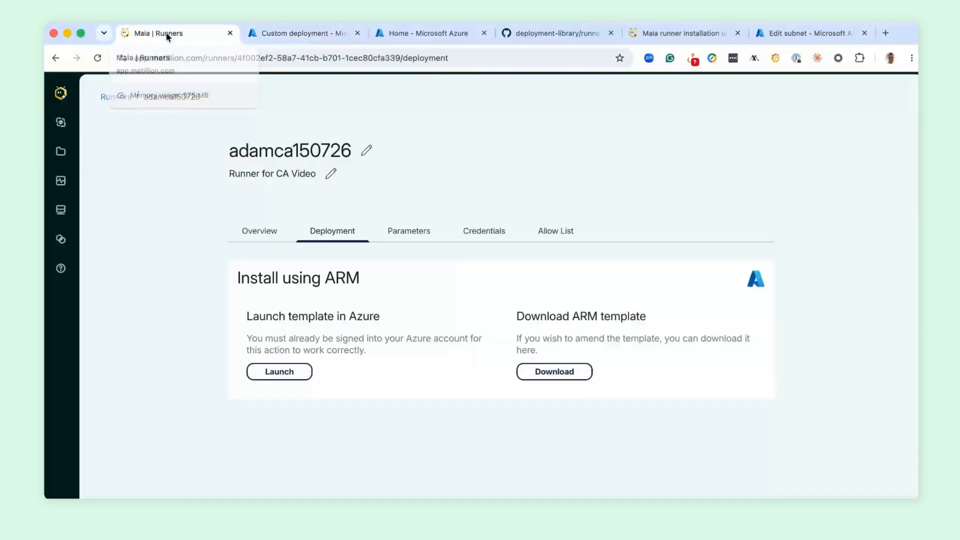
pyautogui.click(484, 235)
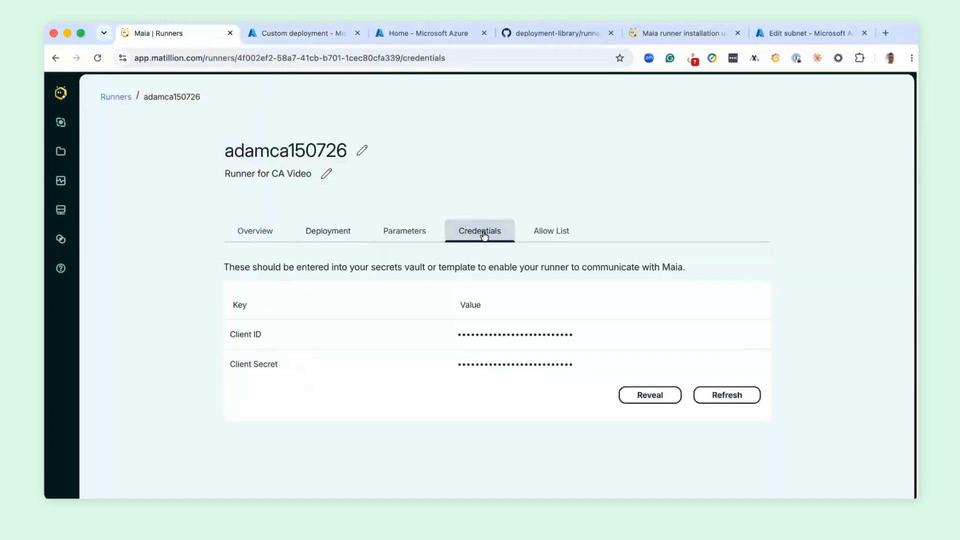
pyautogui.click(648, 395)
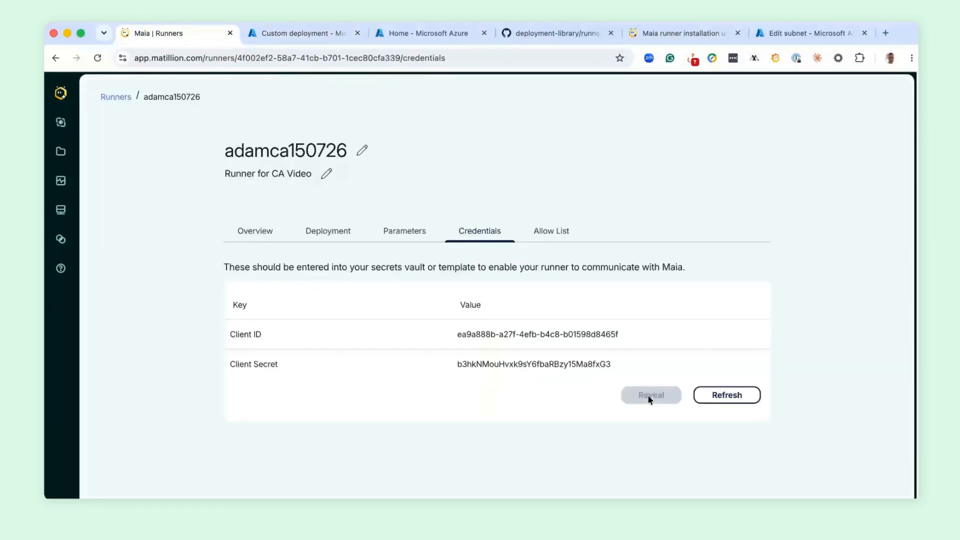
pyautogui.click(758, 334)
pyautogui.hotkey('ctrl', 'Tab')
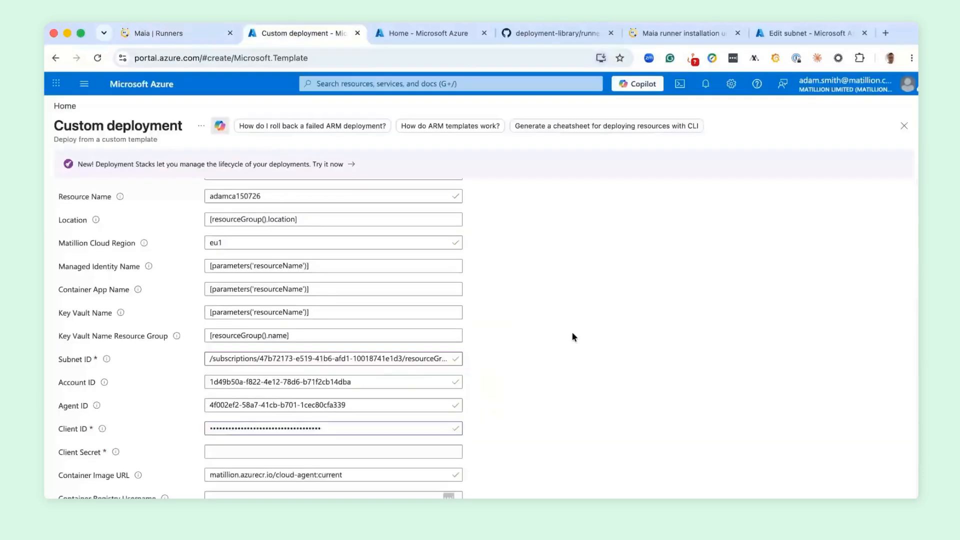
pyautogui.click(171, 29)
pyautogui.click(222, 453)
pyautogui.press('super+v')
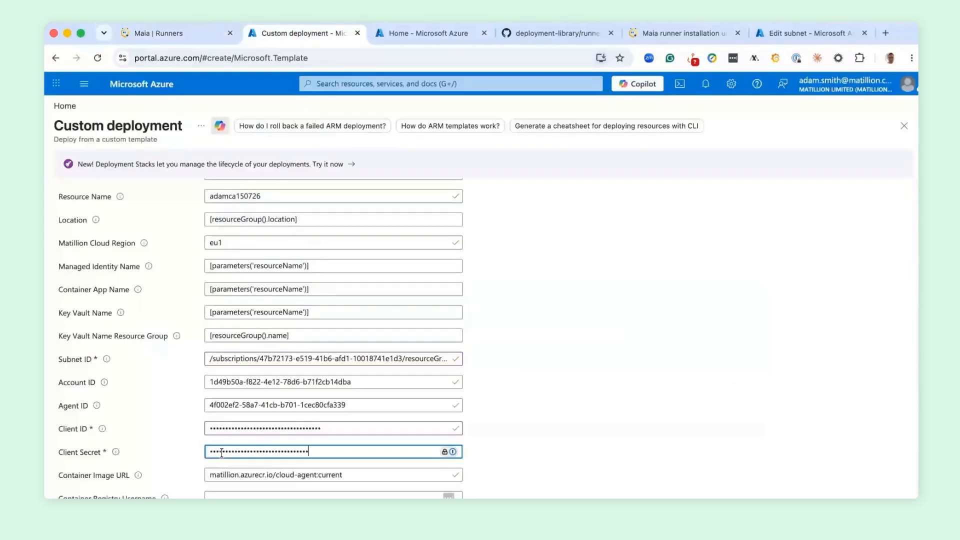
pyautogui.click(575, 391)
# - Review the deployment's remaining parameters, from the container image and proxy settings through log export to the script runner options
pyautogui.scroll(-3, 575, 391)
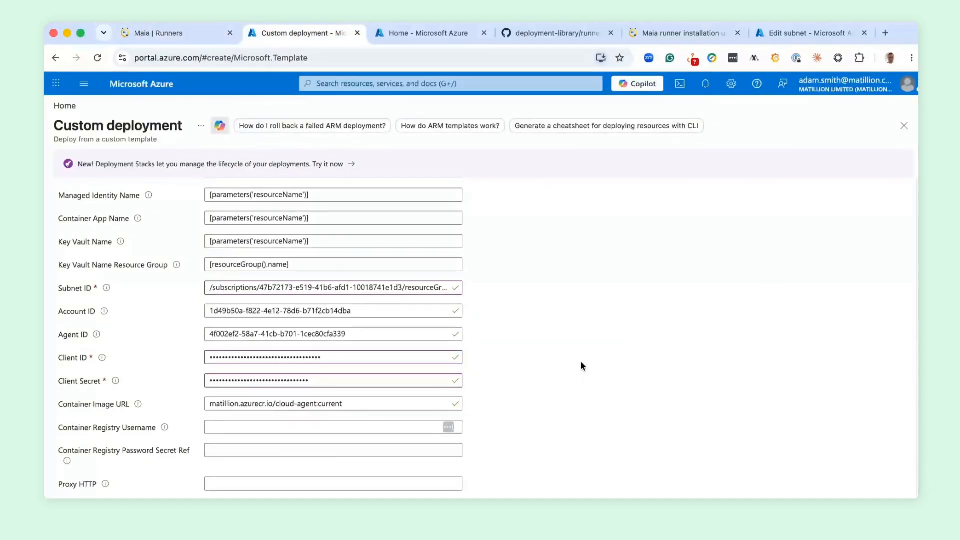
pyautogui.scroll(-1, 579, 363)
pyautogui.scroll(-3, 578, 362)
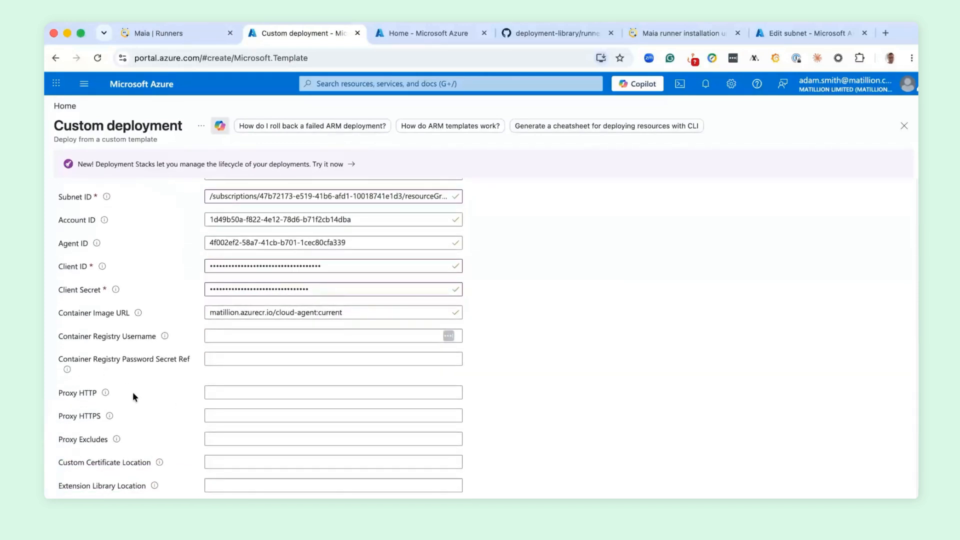
pyautogui.scroll(-3, 133, 395)
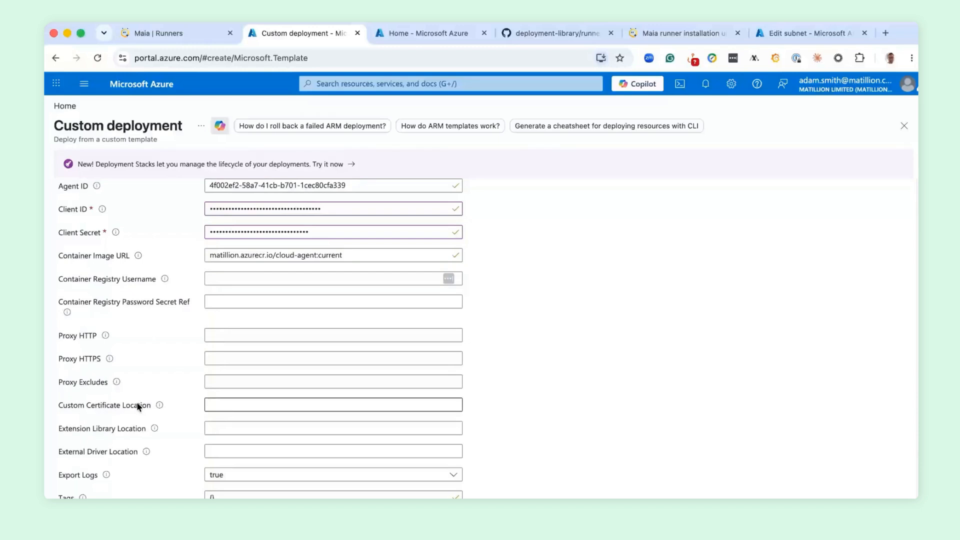
pyautogui.scroll(-3, 558, 411)
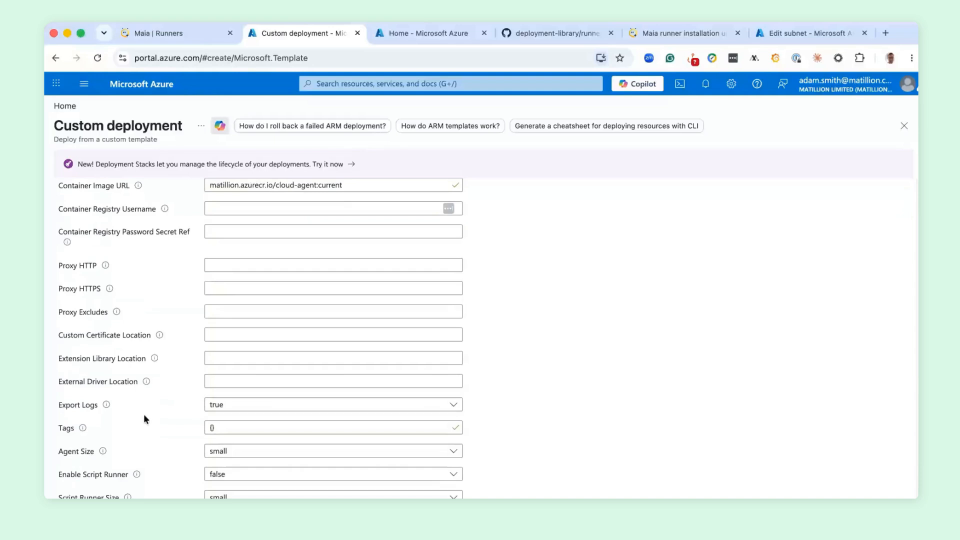
pyautogui.moveTo(106, 408)
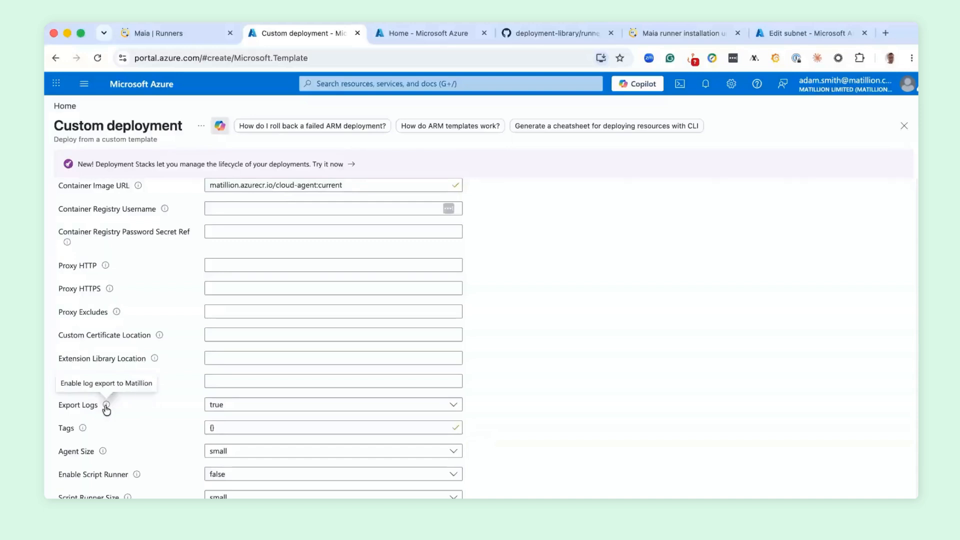
pyautogui.scroll(-1, 635, 410)
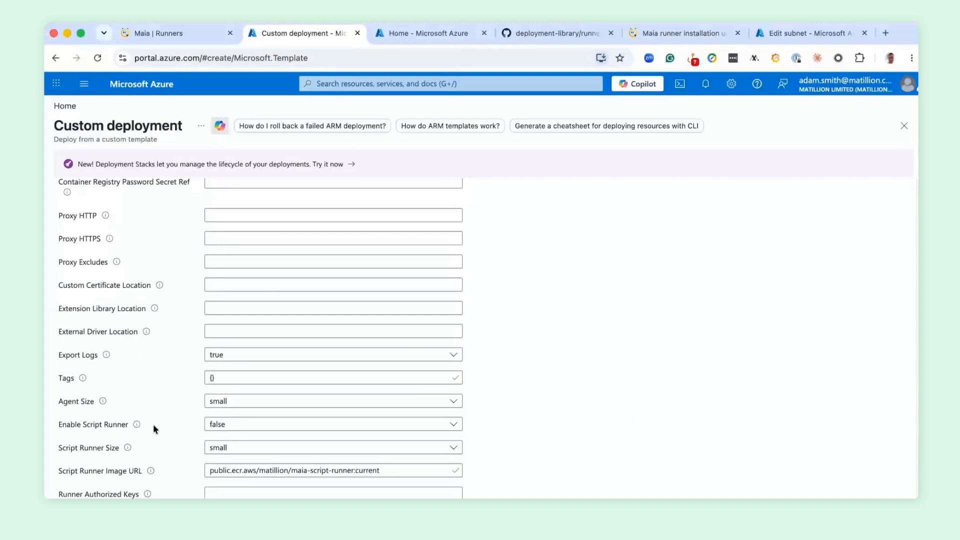
pyautogui.scroll(-1, 612, 409)
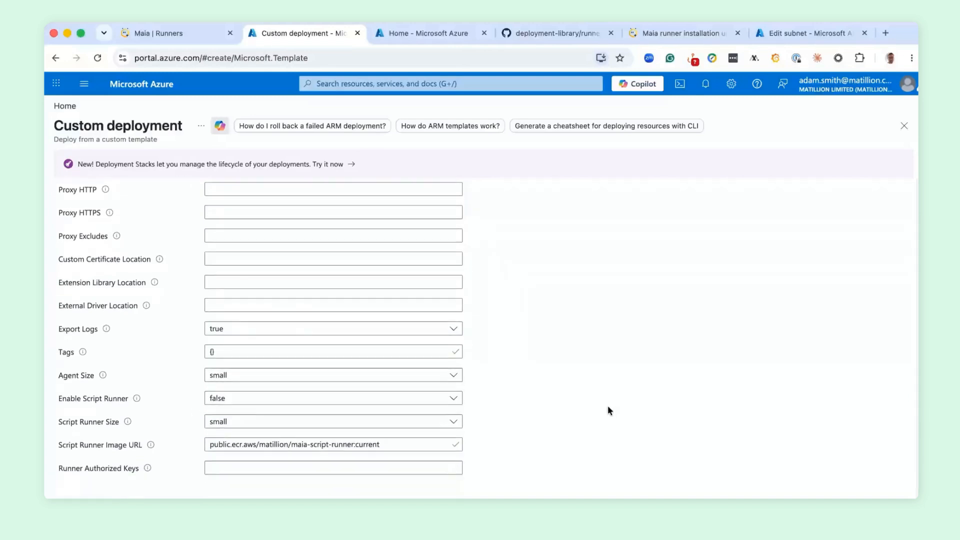
# - Read the workload guidelines in Maia's Sizing Streaming runners documentation and check the agent size options in the Azure custom deployment
pyautogui.moveTo(104, 377)
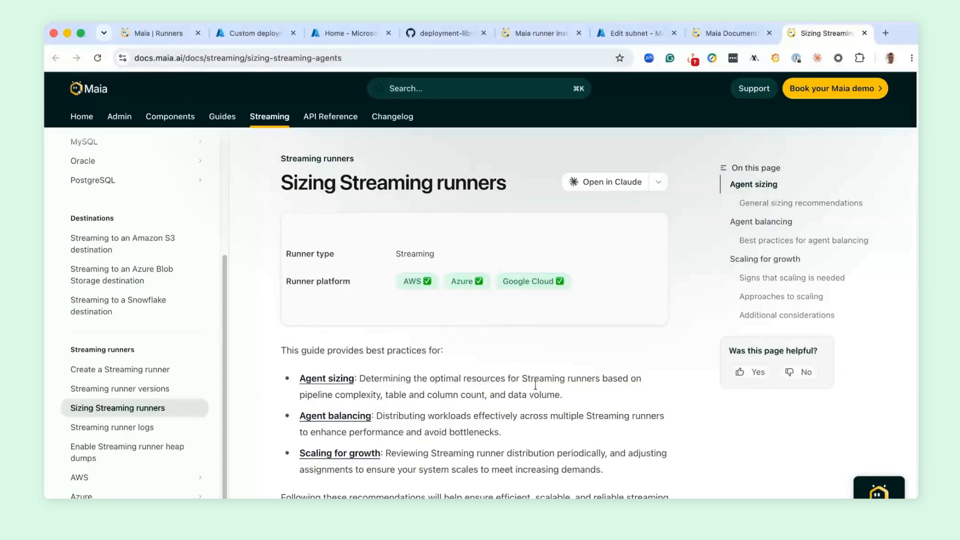
pyautogui.scroll(-10, 324, 263)
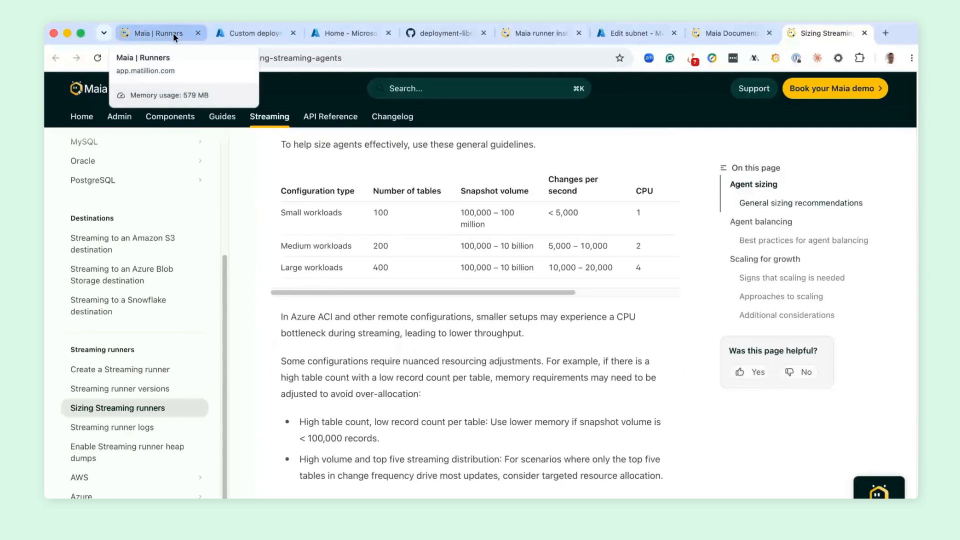
pyautogui.click(256, 33)
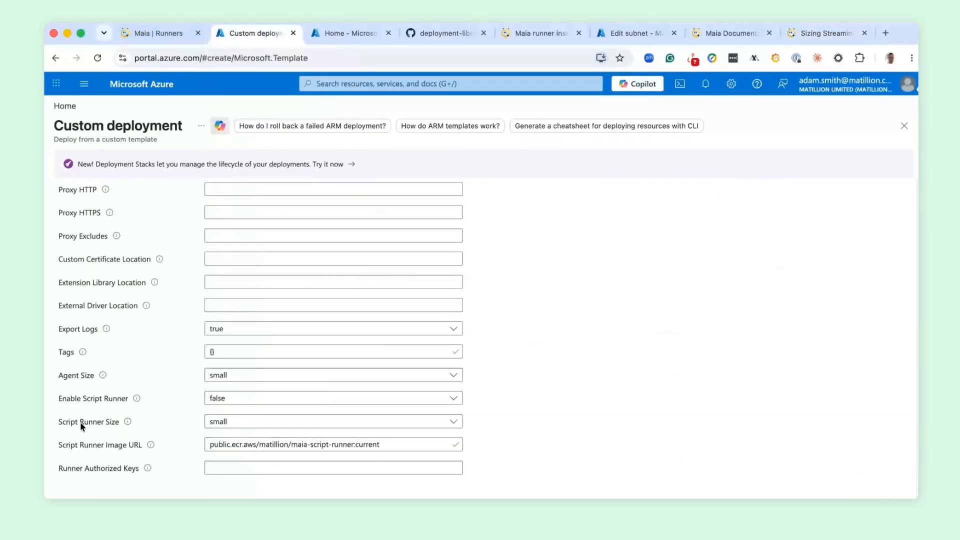
pyautogui.click(407, 377)
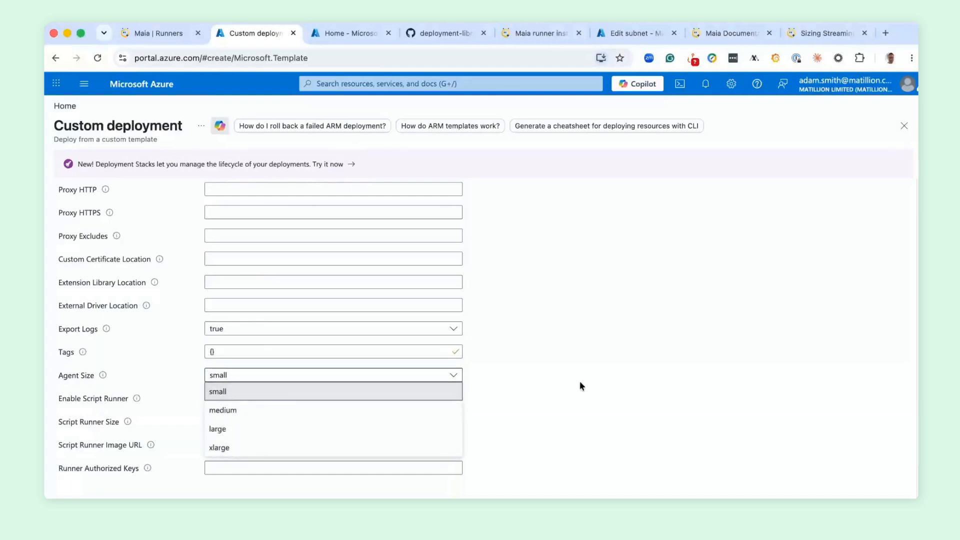
pyautogui.click(560, 390)
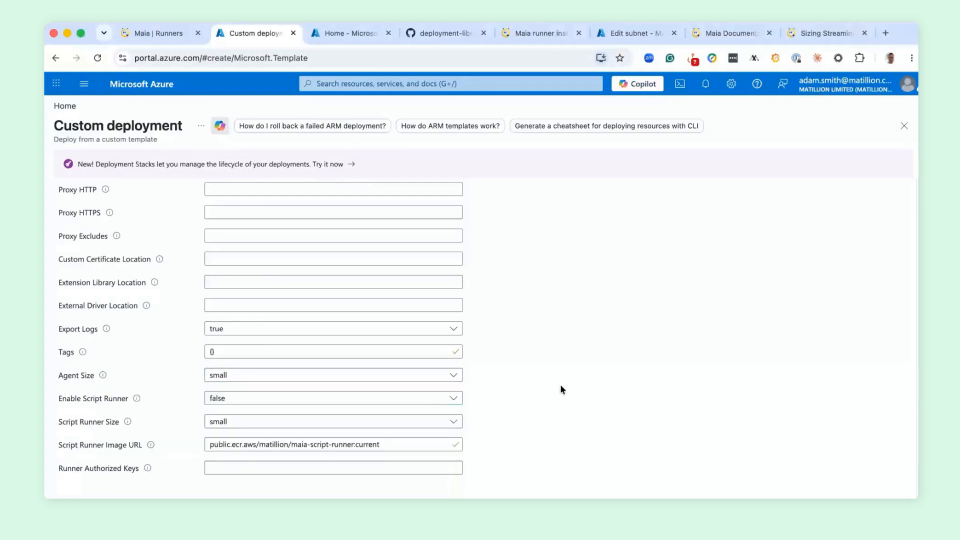
# - Submit the custom deployment for review, create it, and inspect the deployed resources in the deployment details
pyautogui.click(150, 511)
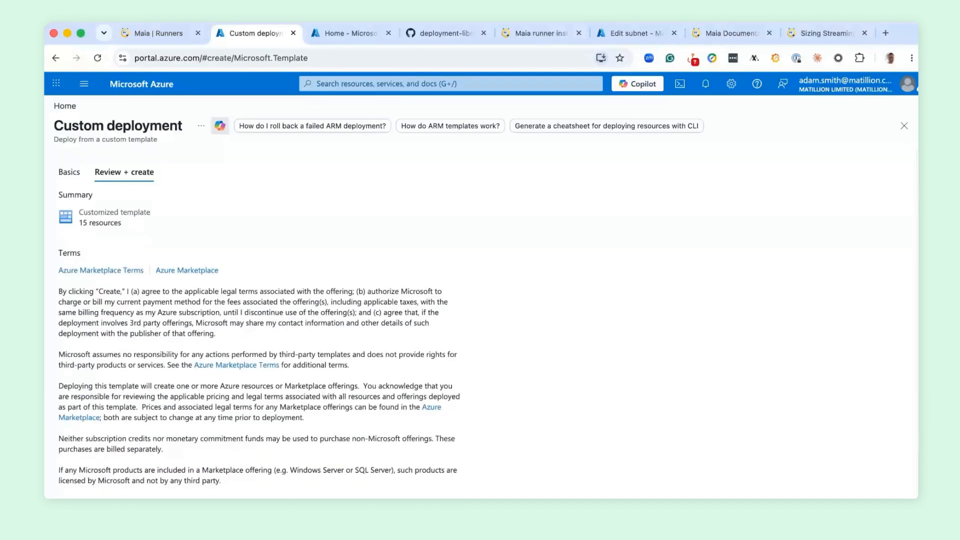
pyautogui.click(150, 511)
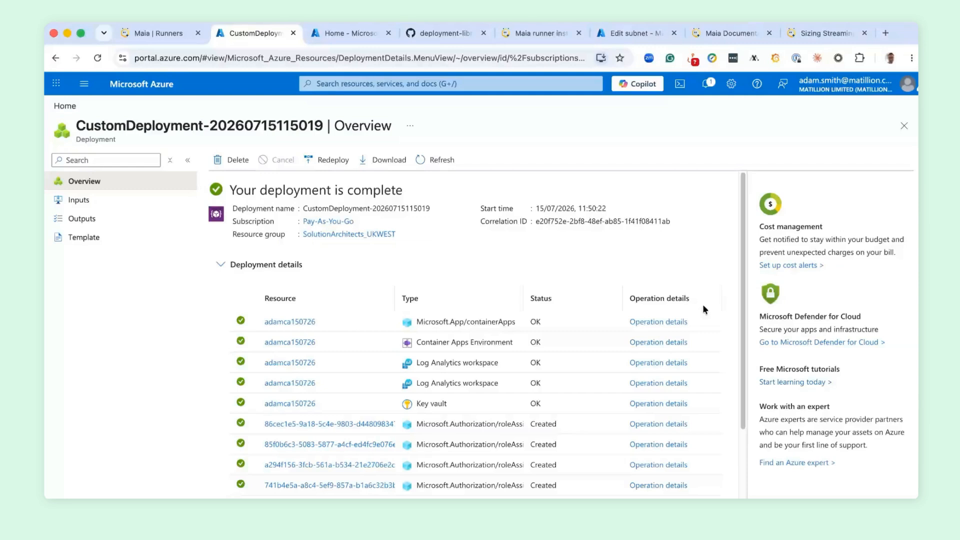
pyautogui.moveTo(367, 316)
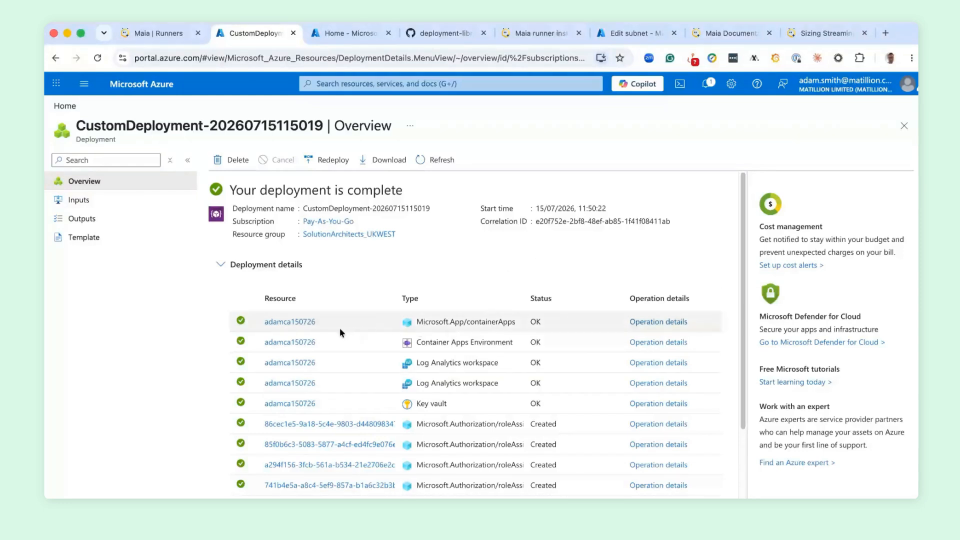
pyautogui.moveTo(294, 344)
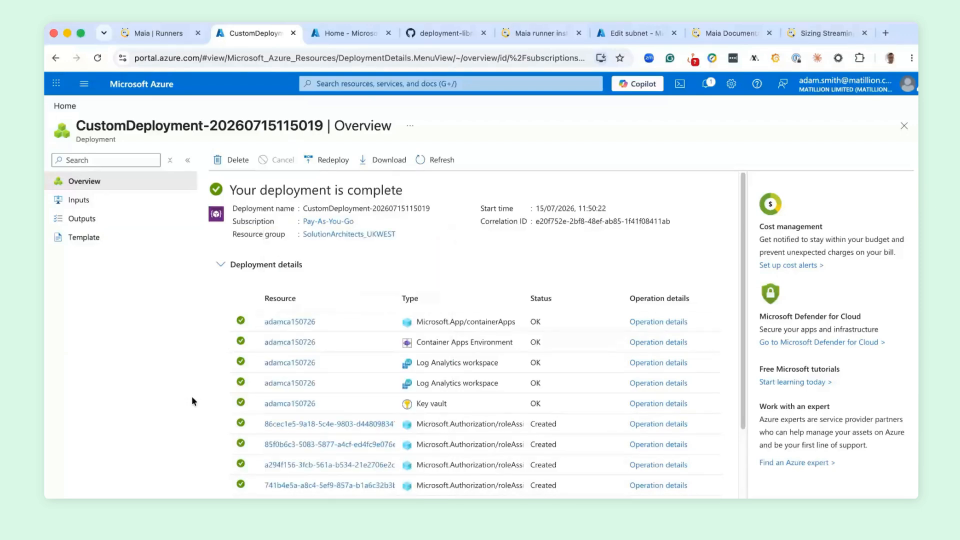
# - Open the deployed Container Apps Environment and, from its list of apps, open the container app adamca150726
pyautogui.moveTo(290, 410)
pyautogui.click(299, 345)
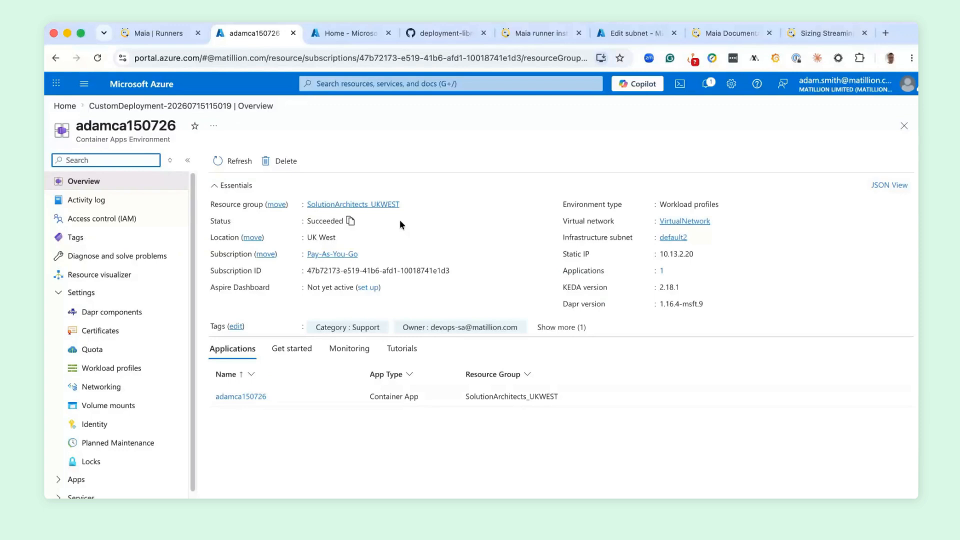
pyautogui.click(76, 479)
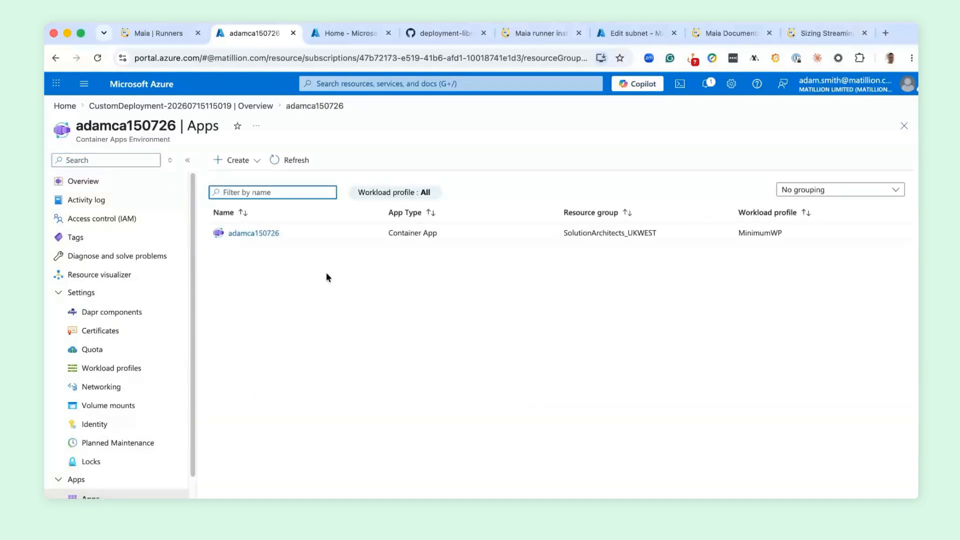
pyautogui.click(260, 233)
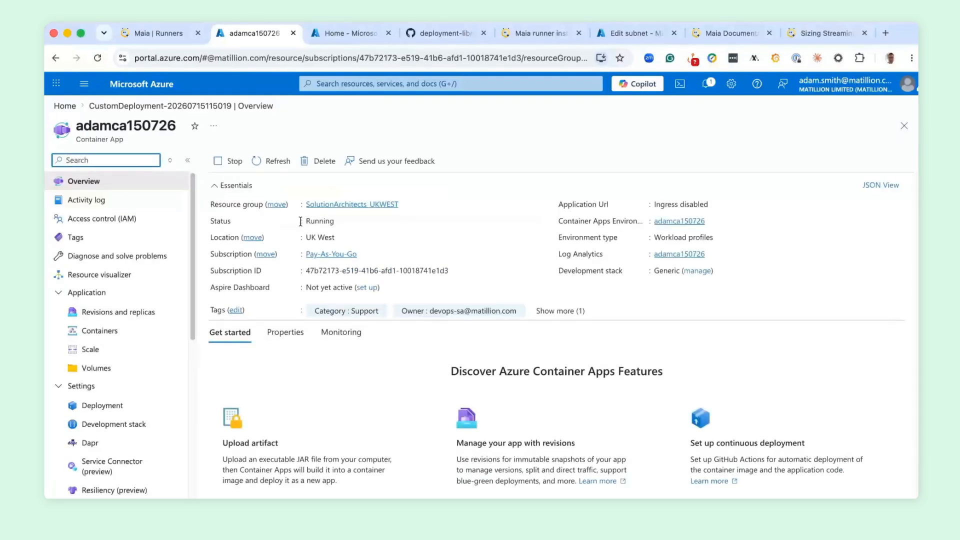
# - Examine the container's environment variables, including the secret reference used for OAUTH_CLIENT_ID
pyautogui.click(100, 331)
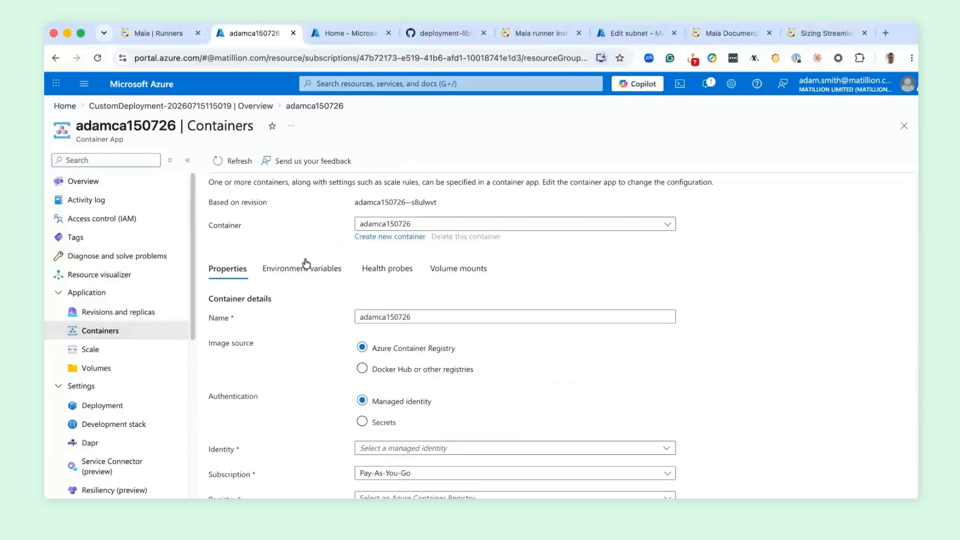
pyautogui.click(294, 271)
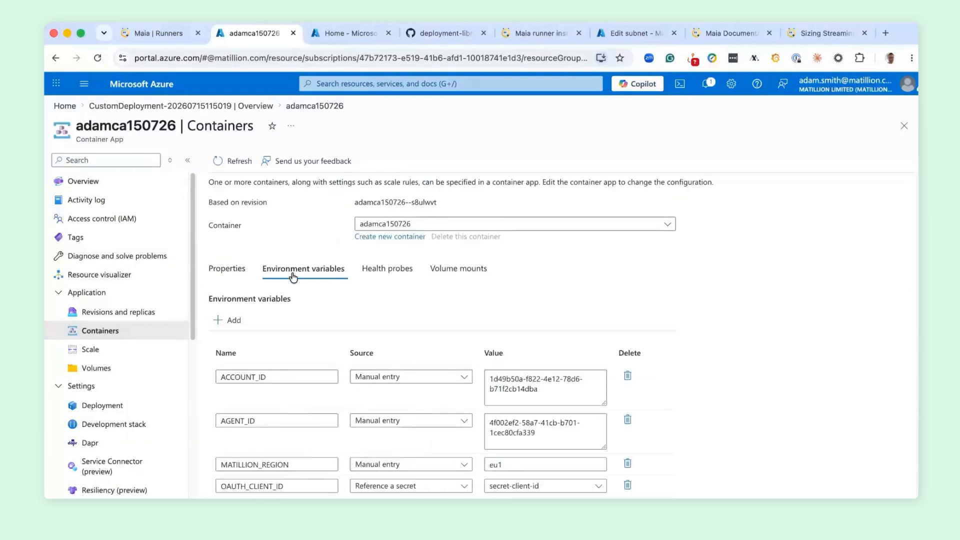
pyautogui.scroll(-5, 708, 289)
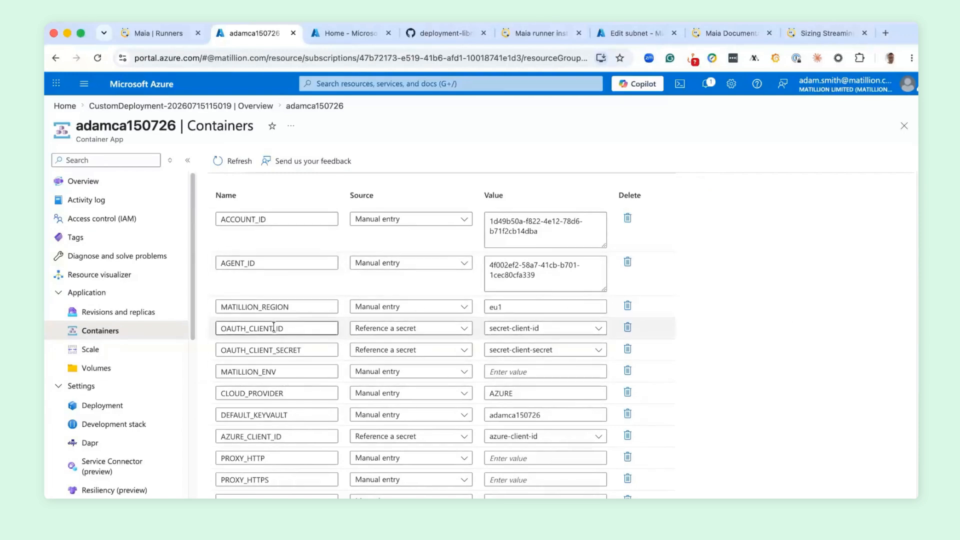
pyautogui.click(588, 331)
pyautogui.click(588, 332)
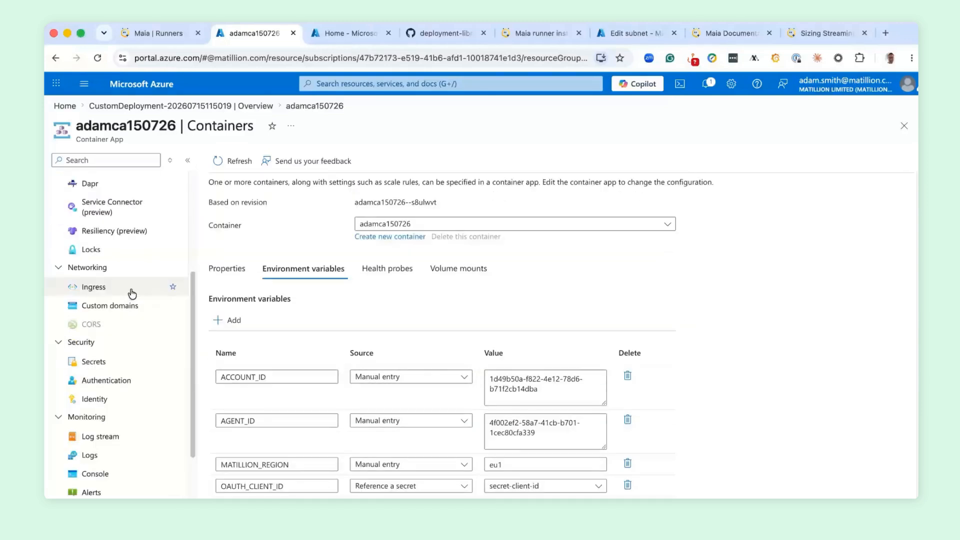
# - Examine the container app's real-time log stream and the custom log tables available in Log Analytics
pyautogui.scroll(-3, 131, 296)
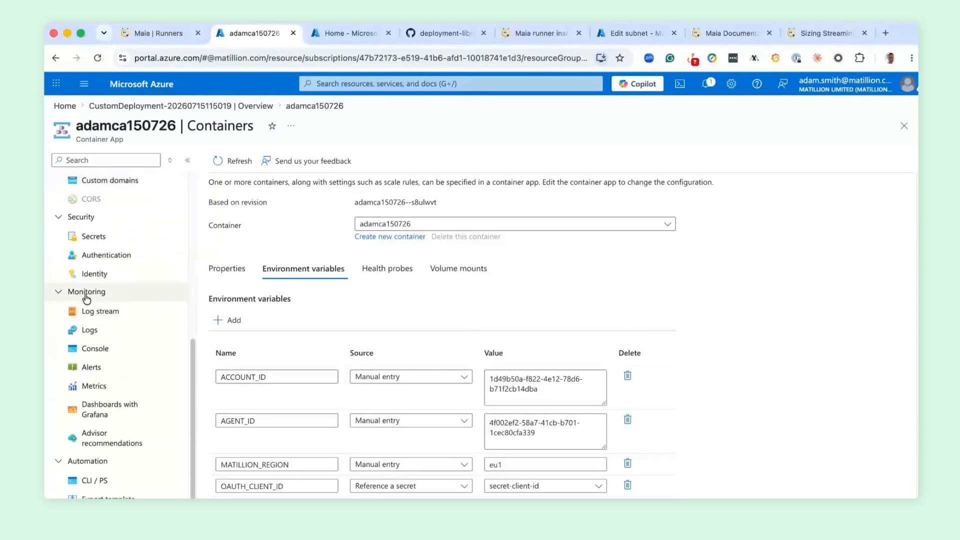
pyautogui.click(113, 314)
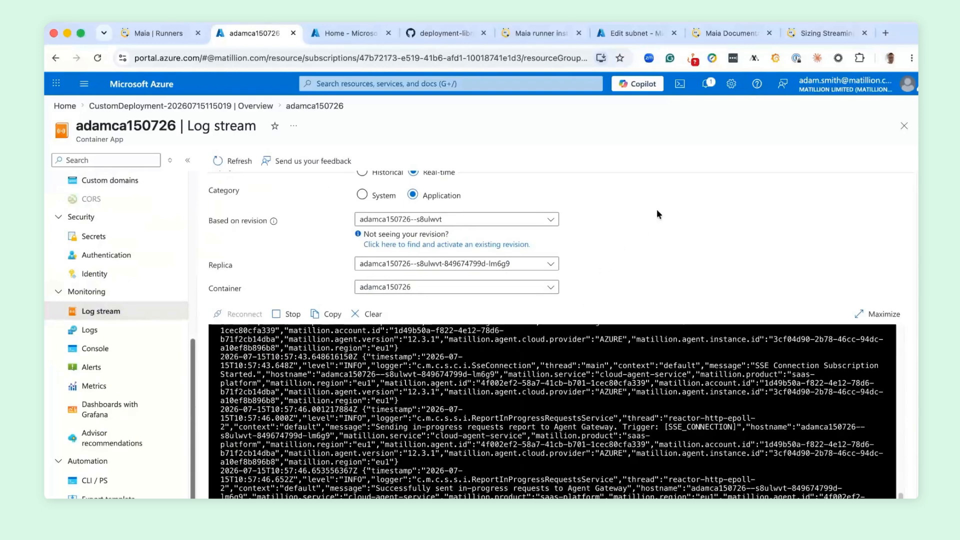
pyautogui.scroll(1, 658, 206)
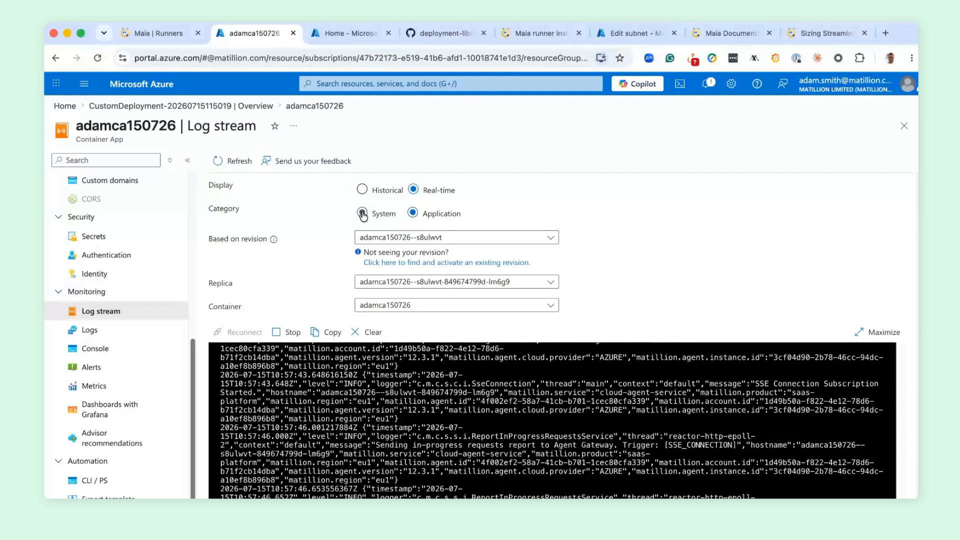
pyautogui.click(119, 336)
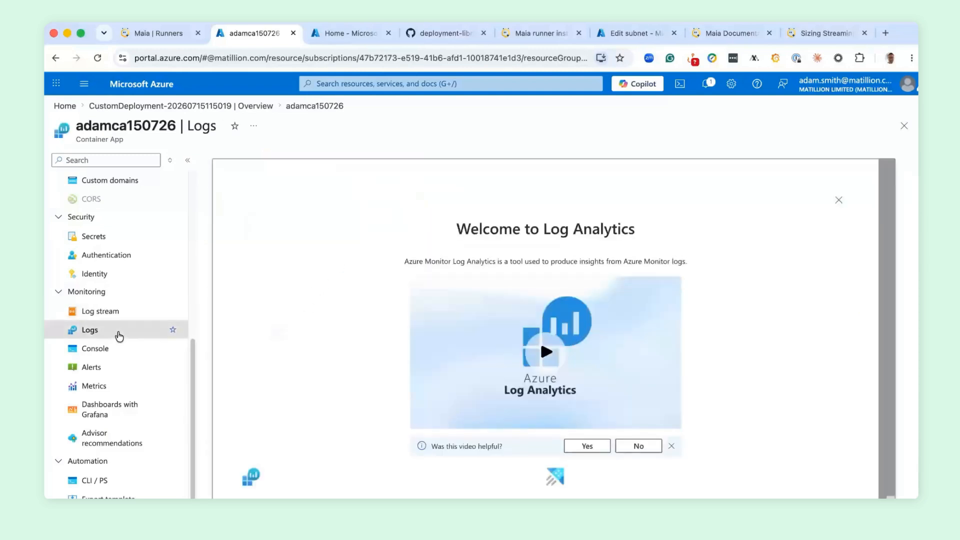
pyautogui.click(839, 202)
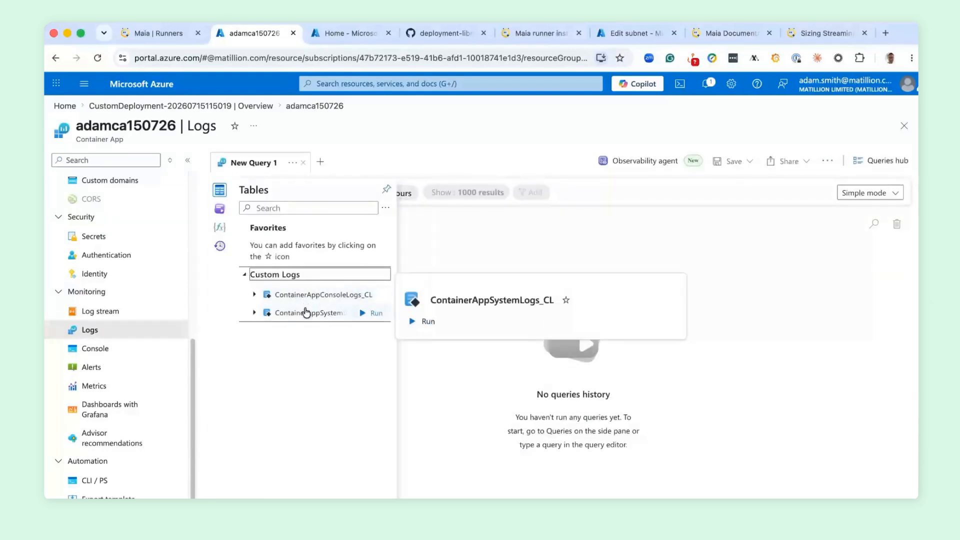
# - Switch to Maia, open the runner's overview, and reload it to check the runner status
pyautogui.click(173, 32)
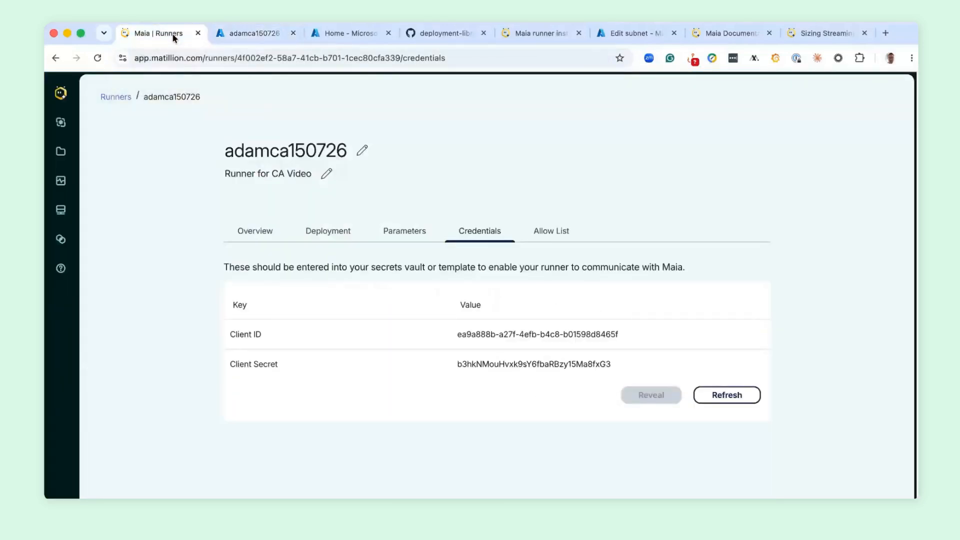
pyautogui.click(248, 230)
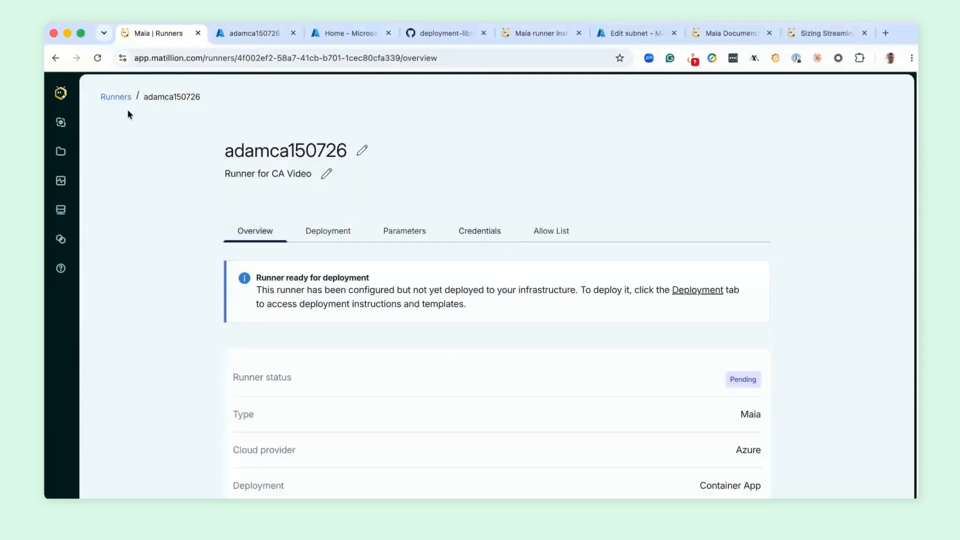
pyautogui.click(98, 58)
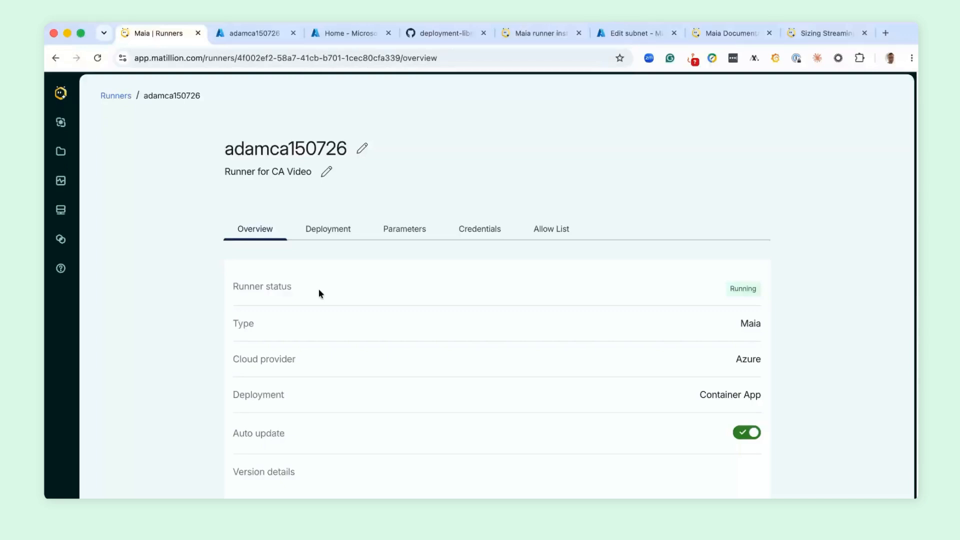
# - Switch back to the Azure portal, search for "key" to find Key vaults, and open the vault adamca150726
pyautogui.click(259, 33)
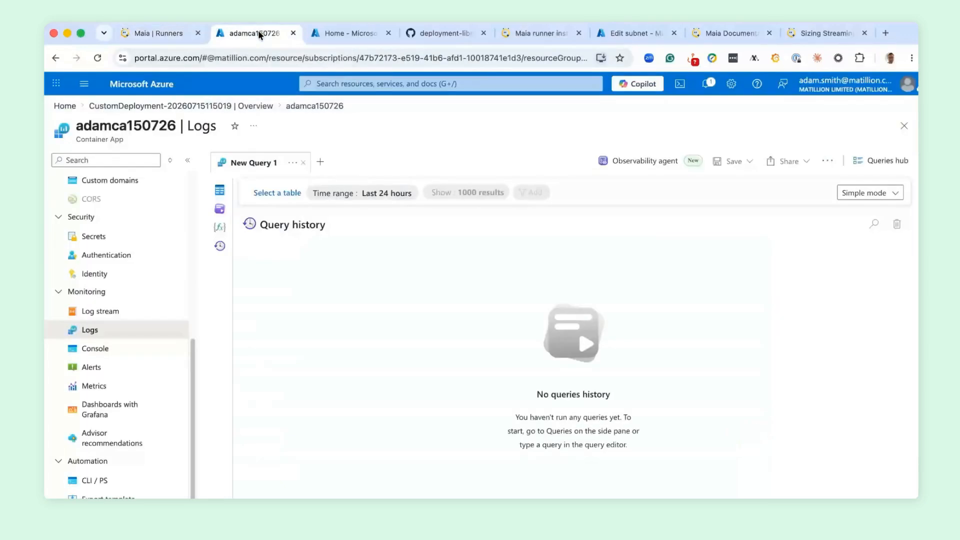
pyautogui.scroll(6, 188, 267)
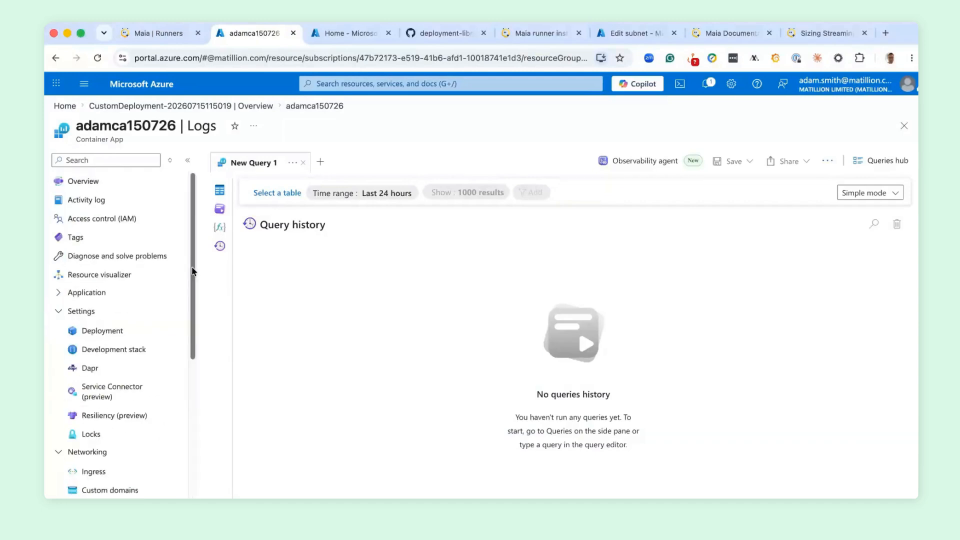
pyautogui.click(388, 83)
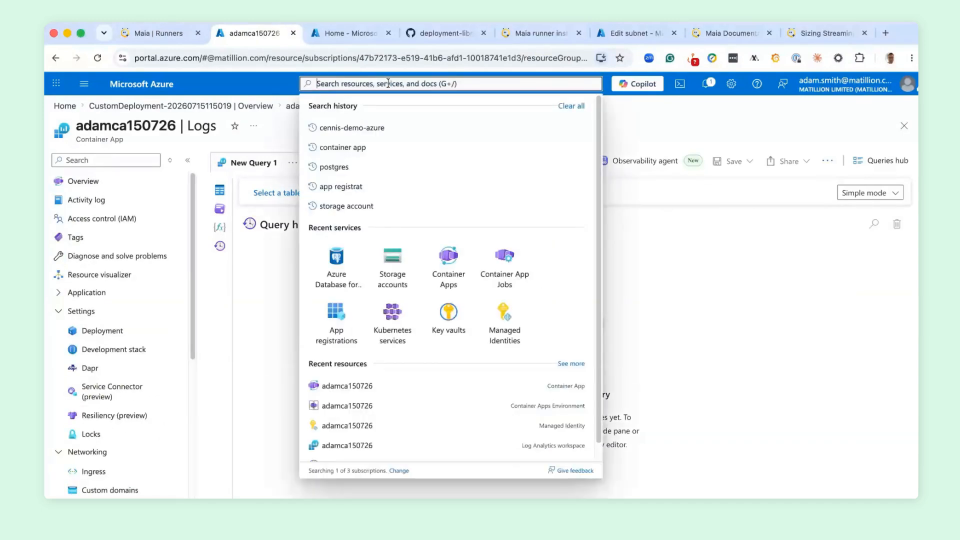
pyautogui.write('key')
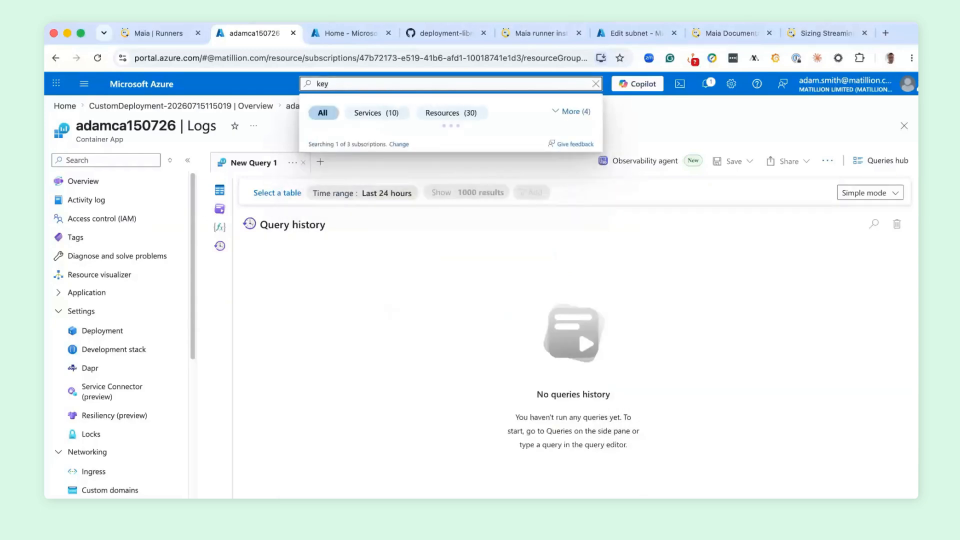
pyautogui.press('Return')
pyautogui.click(116, 269)
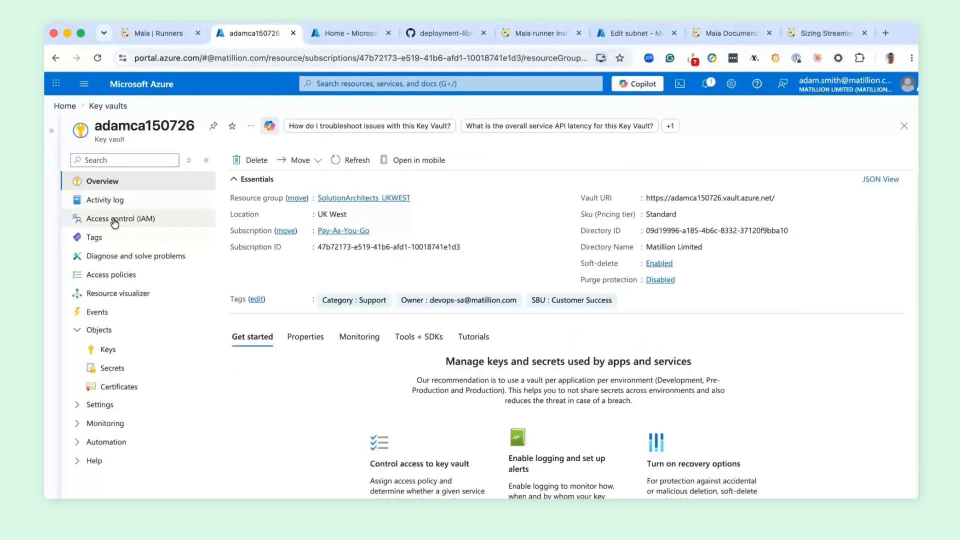
# - Open the key vault's role assignments under access control and search them with the copied text
pyautogui.click(115, 220)
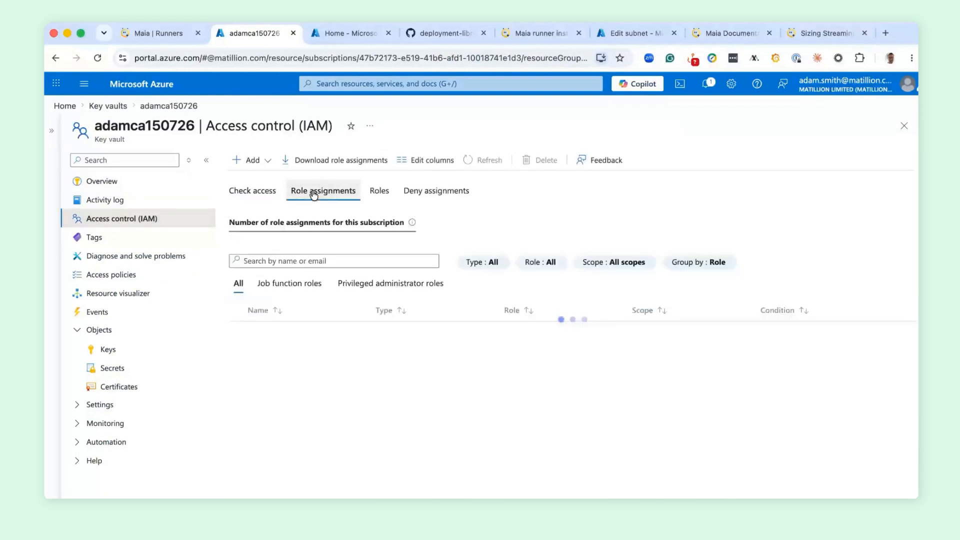
pyautogui.click(300, 261)
pyautogui.write('adamca150726')
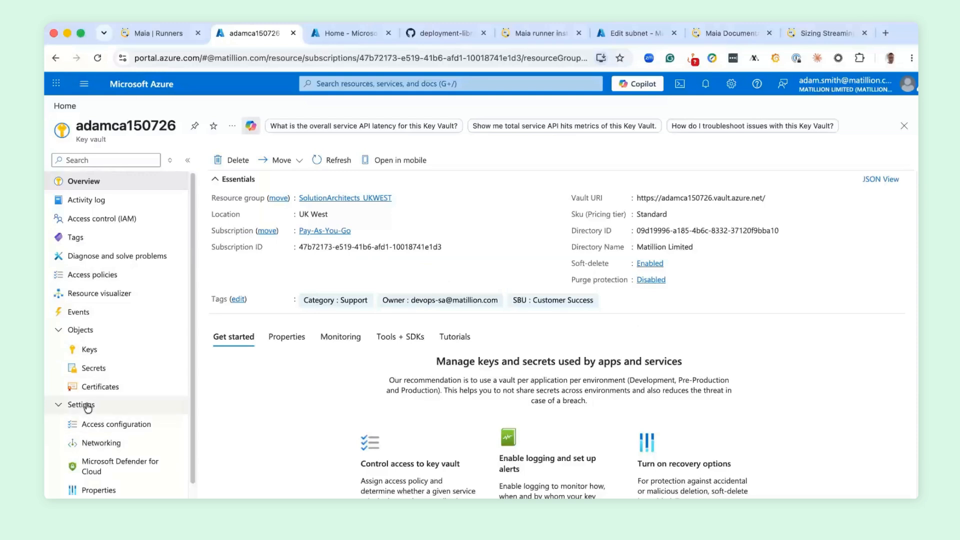
# - Look up this client's public IPv4 address on whatismyipaddress.com and enter it as an allowed address in the key vault's networking firewall
pyautogui.click(94, 444)
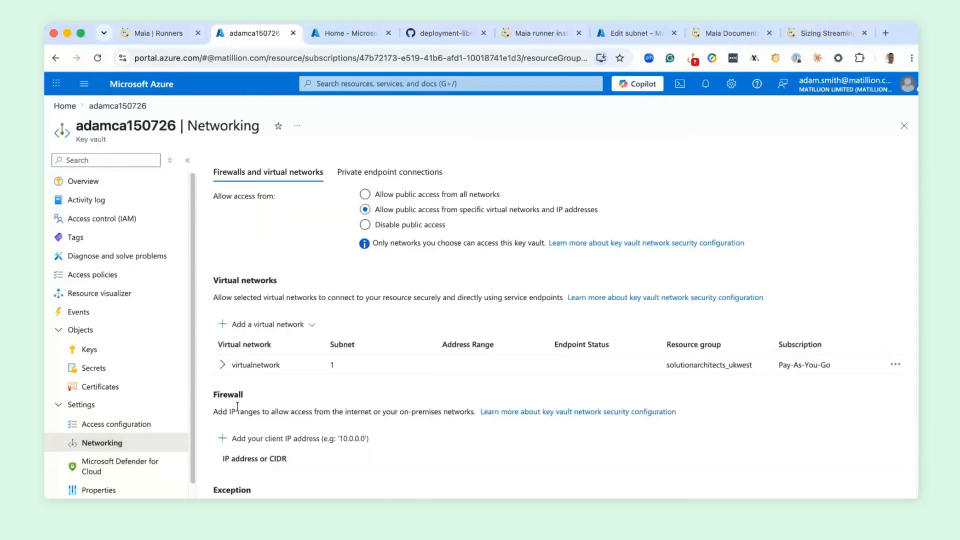
pyautogui.scroll(-2, 245, 391)
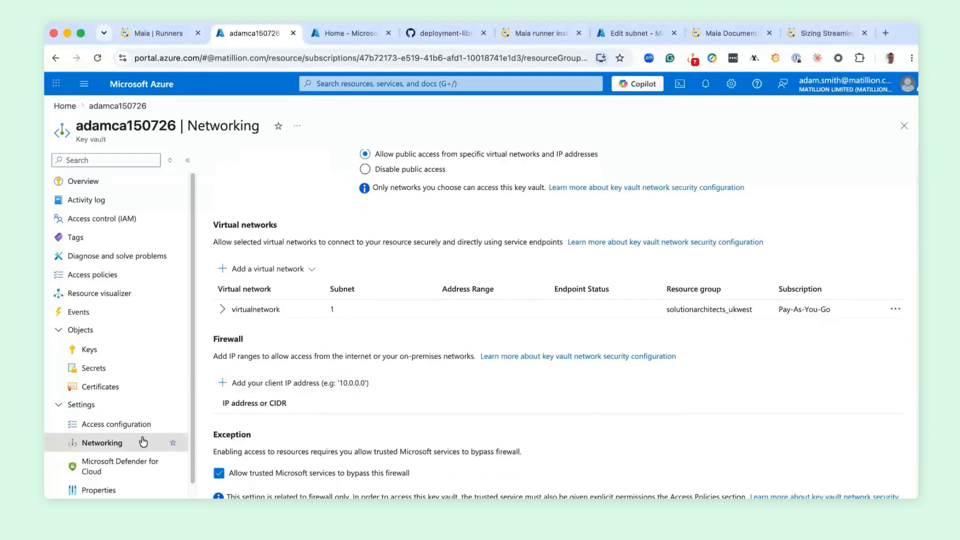
pyautogui.click(263, 387)
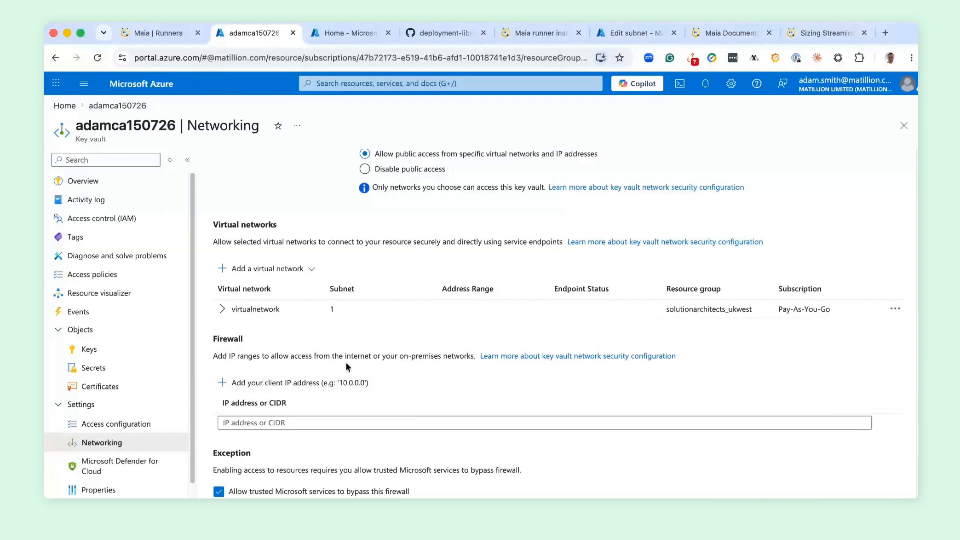
pyautogui.click(271, 423)
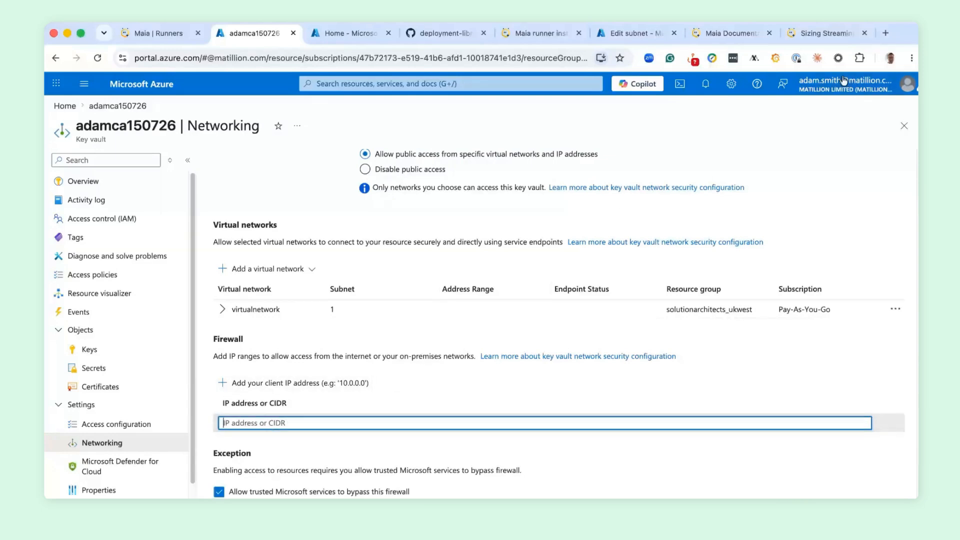
pyautogui.click(886, 33)
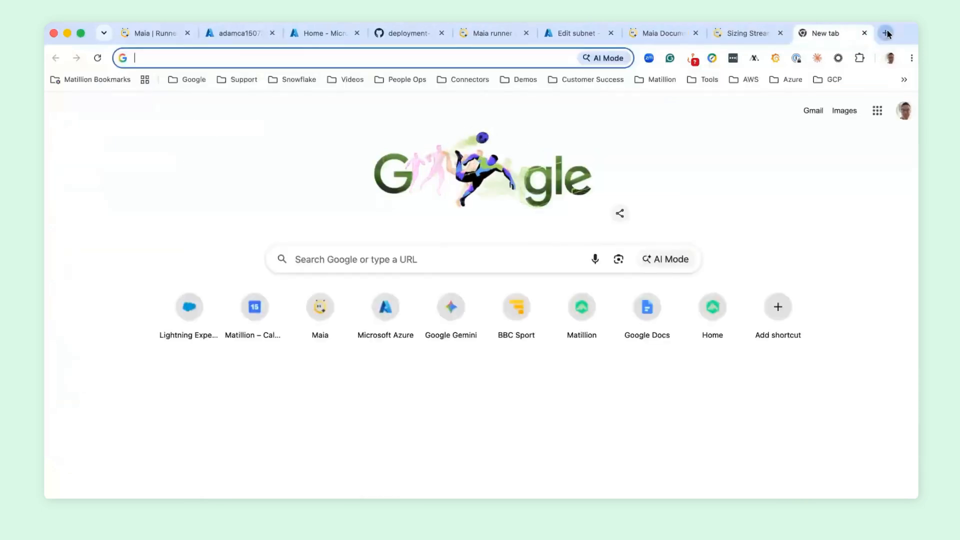
pyautogui.write('f')
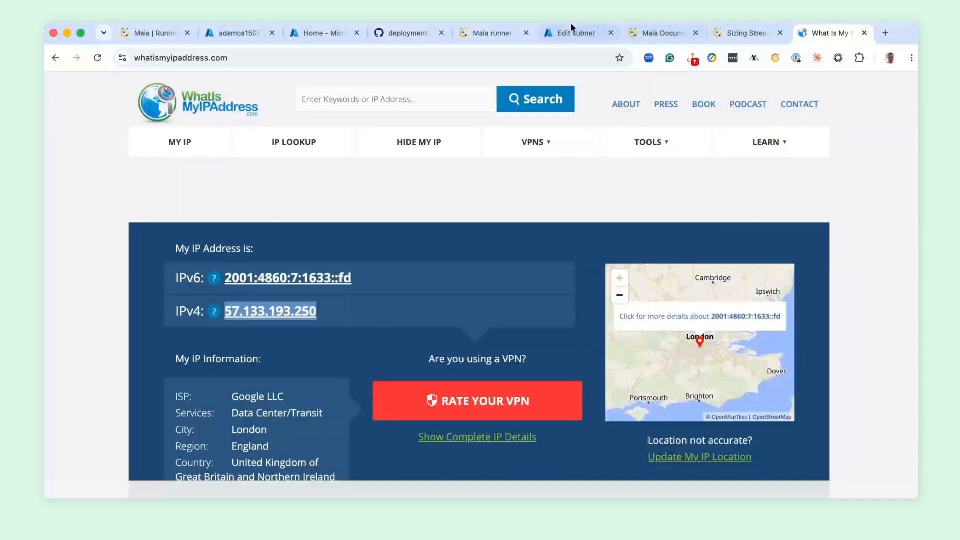
pyautogui.click(239, 31)
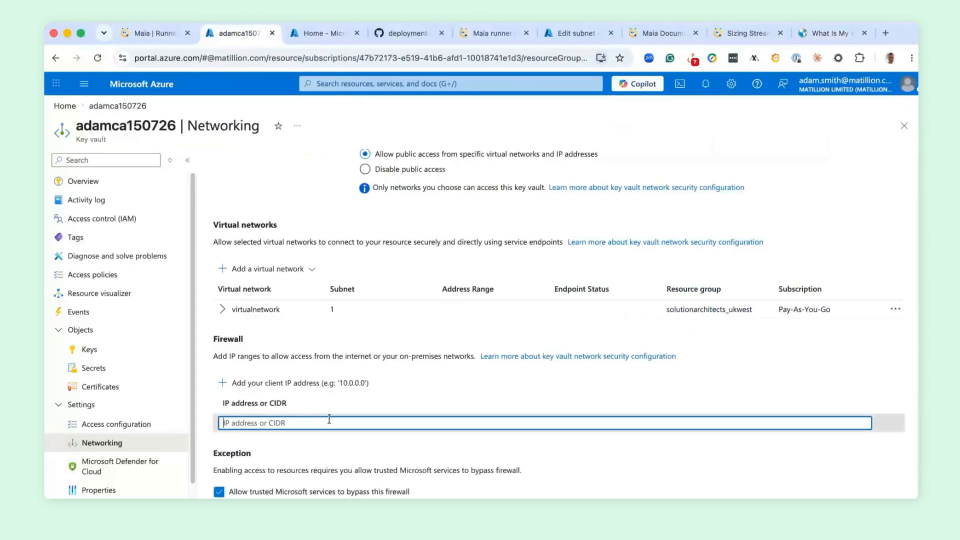
pyautogui.write('57.133.193.250')
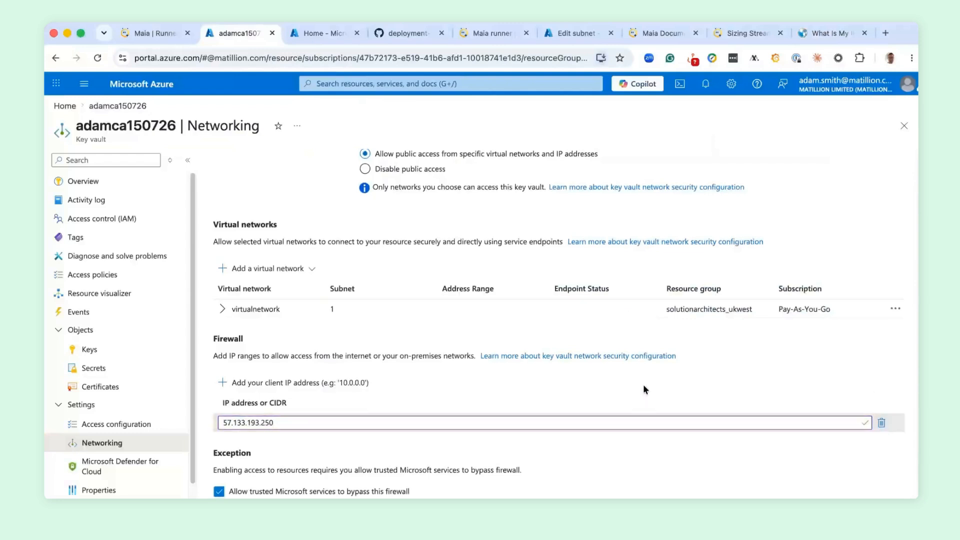
pyautogui.scroll(-2, 642, 385)
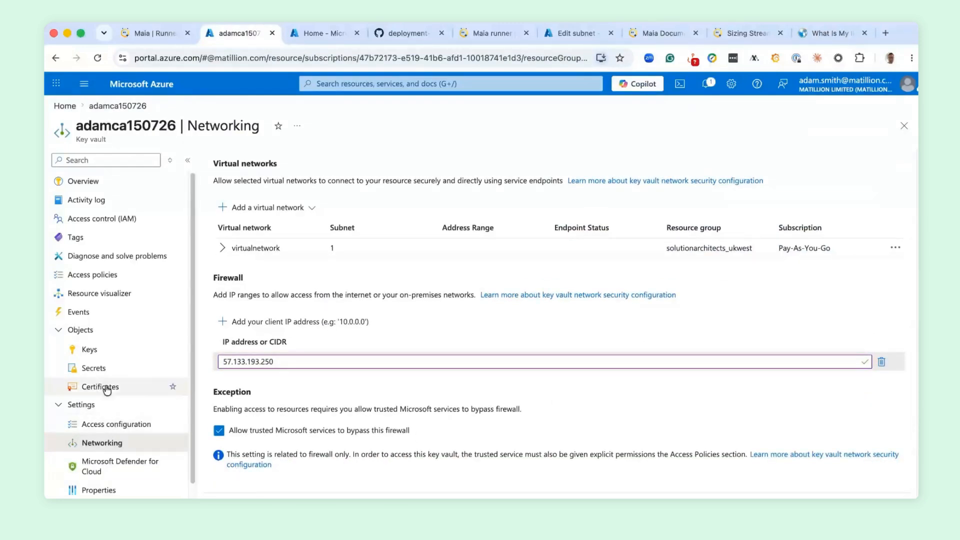
# - Open the key vault's secrets and list the Cloud Shell home files with ls -lar to locate adamsnow.pem
pyautogui.click(115, 368)
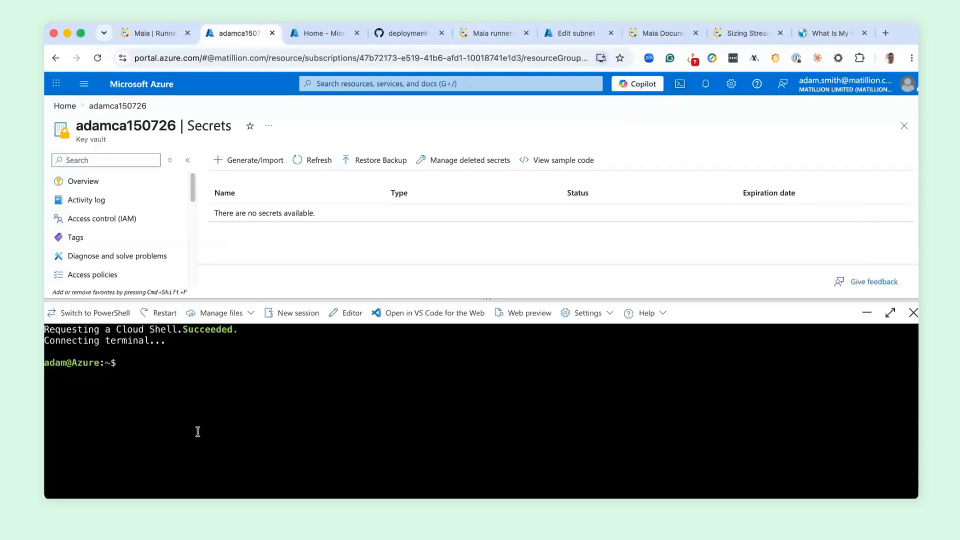
pyautogui.write('ls -lar')
pyautogui.press('Return')
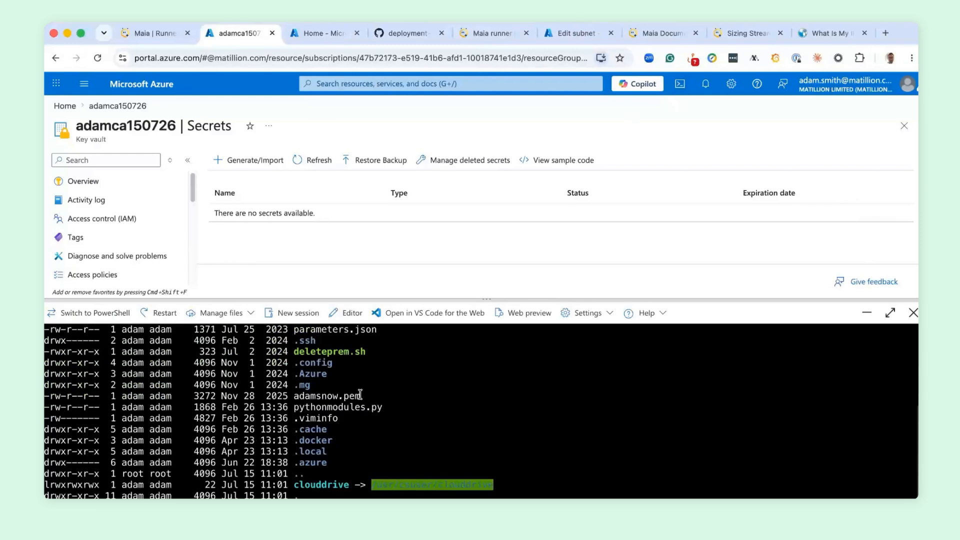
pyautogui.moveTo(360, 395); pyautogui.dragTo(295, 395)
pyautogui.click(295, 395)
# - Clear the Cloud Shell and try to store adamsnow.pem as secret adamsnowflakekey in vault adamca150726 with az keyvault secret set
pyautogui.hotkey('ctrl', 'l')
pyautogui.press('Up')
pyautogui.press('Up')
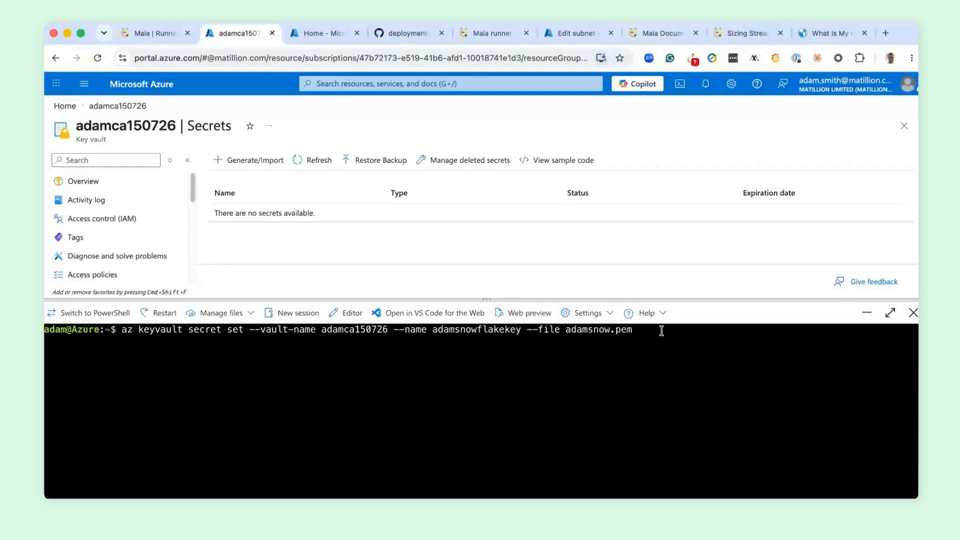
pyautogui.press('Return')
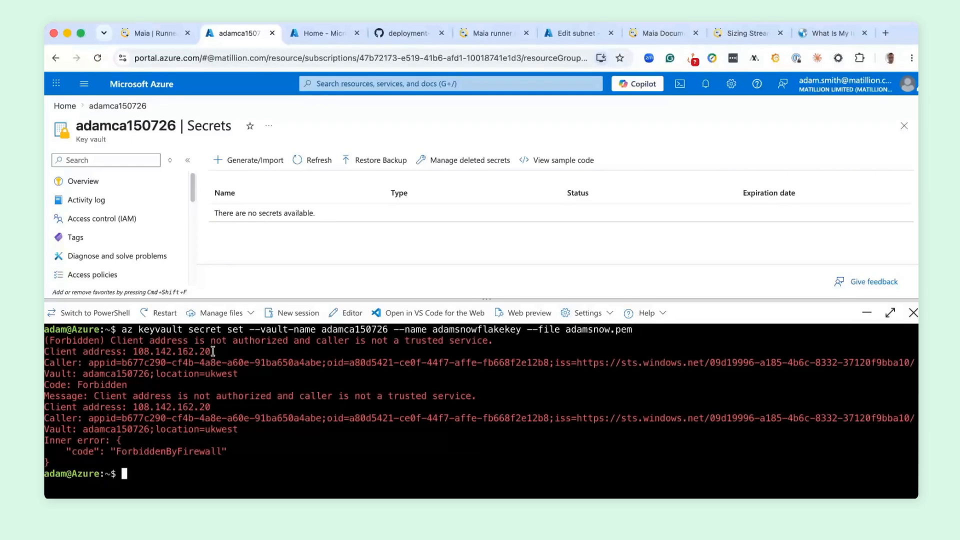
# - Copy the client address 108.142.162.20 from the Cloud Shell error output and minimize the shell
pyautogui.moveTo(210, 351)
pyautogui.mouseDown()
pyautogui.moveTo(132, 352)
pyautogui.moveTo(211, 352)
pyautogui.mouseUp()
pyautogui.press('super+c')
pyautogui.click(140, 358)
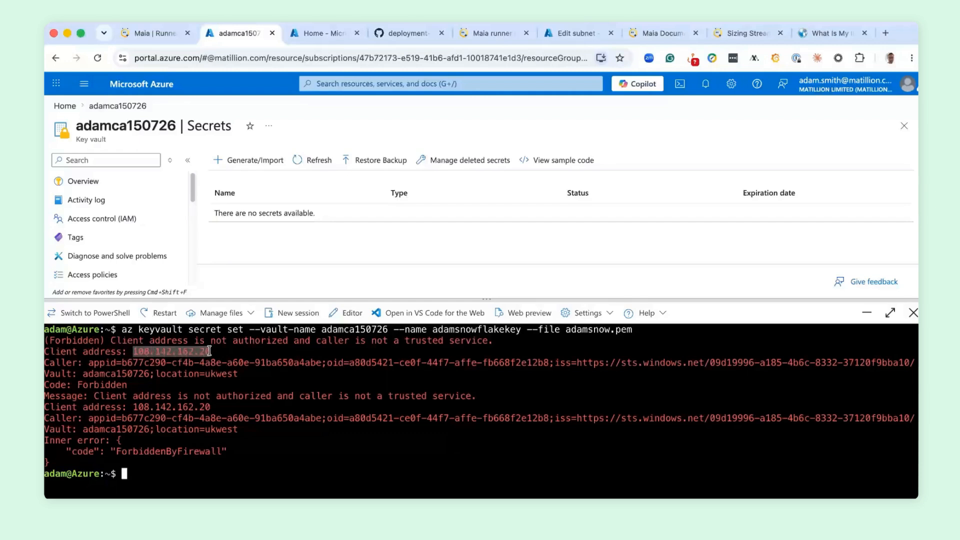
pyautogui.click(317, 231)
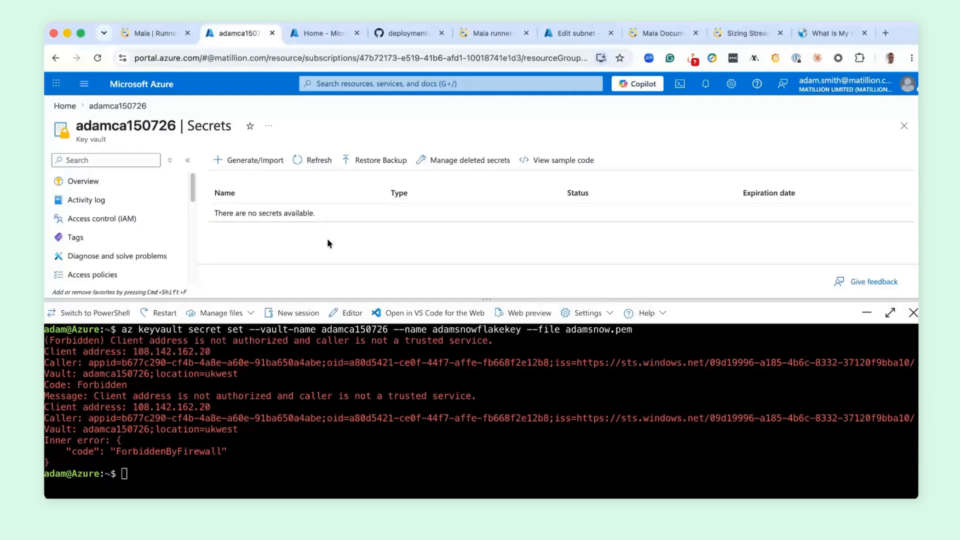
pyautogui.click(873, 313)
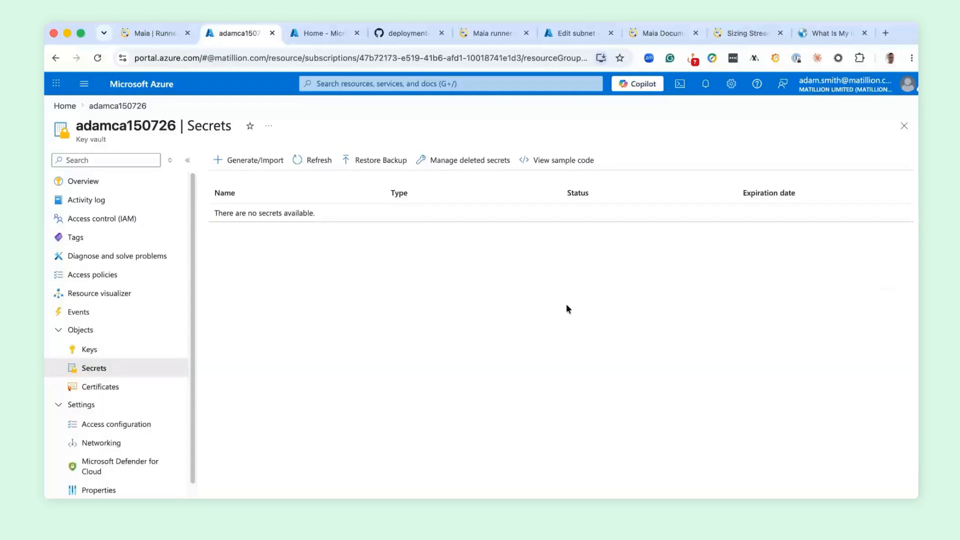
# - Add the copied address 108.142.162.20 to the allowed IP addresses in the key vault's networking firewall and apply the change
pyautogui.click(126, 447)
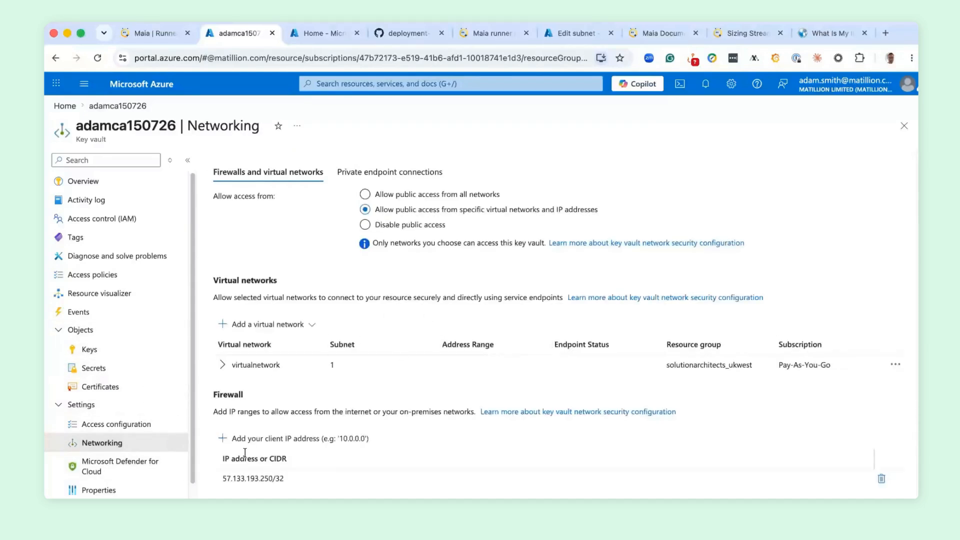
pyautogui.click(254, 440)
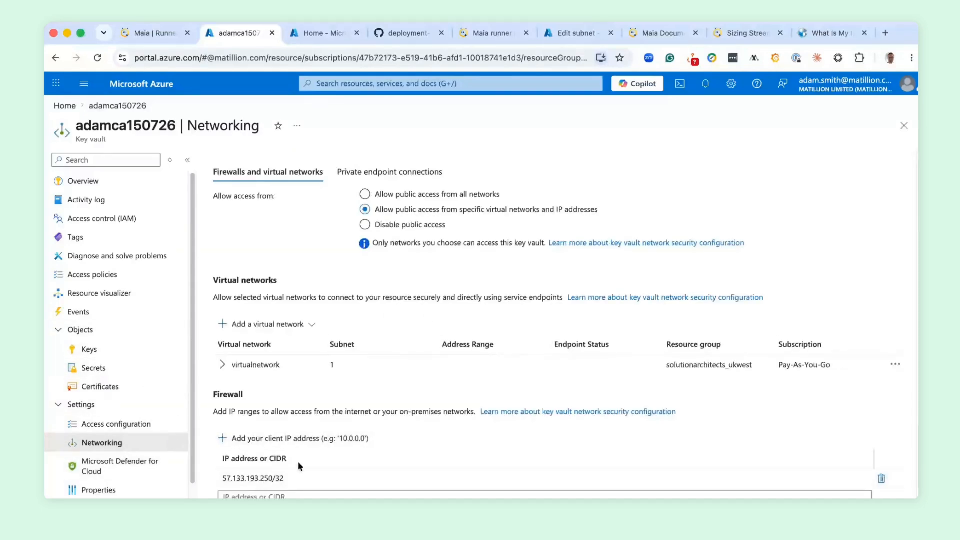
pyautogui.click(287, 495)
pyautogui.press('super+v')
pyautogui.scroll(-3, 550, 300)
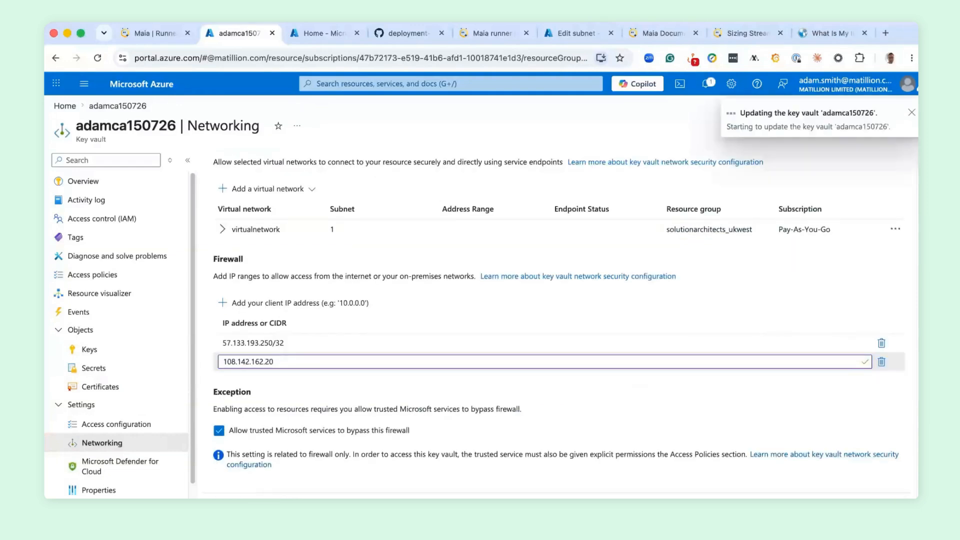
# - Reopen the Cloud Shell and rerun the az keyvault secret set command that stores adamsnow.pem as adamsnowflakekey in vault adamca150726
pyautogui.click(680, 85)
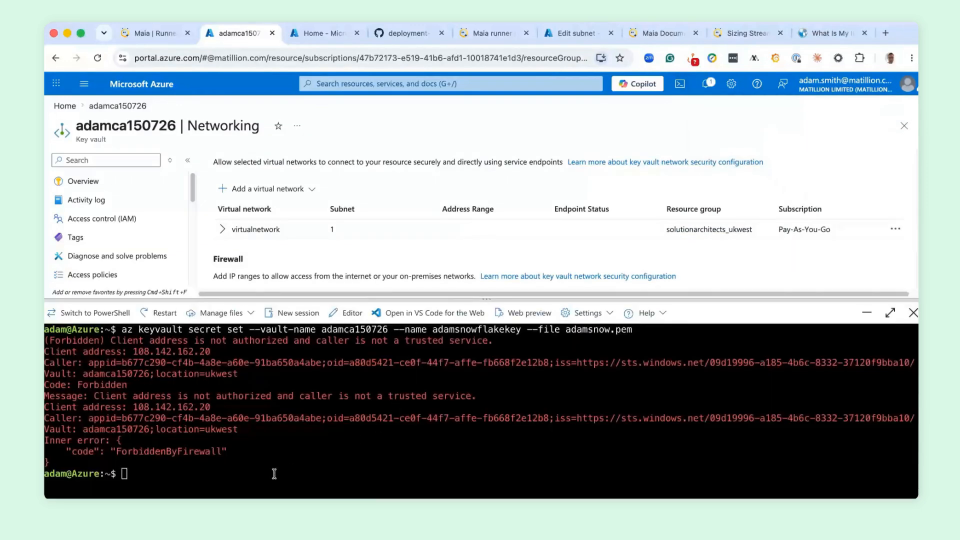
pyautogui.click(274, 474)
pyautogui.press('Up')
pyautogui.press('Return')
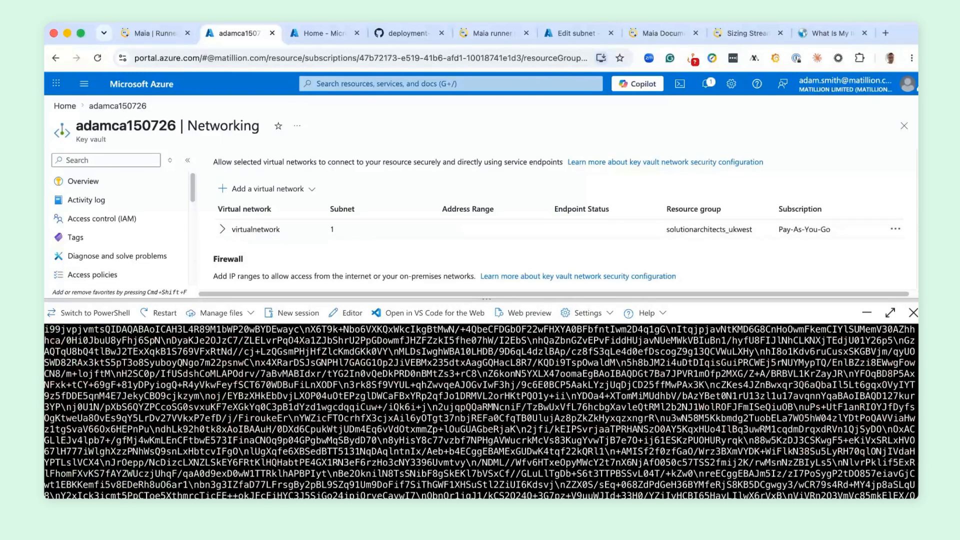
# - Close the Cloud Shell, open the key vault's secrets and reload the page to check for the stored key
pyautogui.click(913, 312)
pyautogui.click(94, 368)
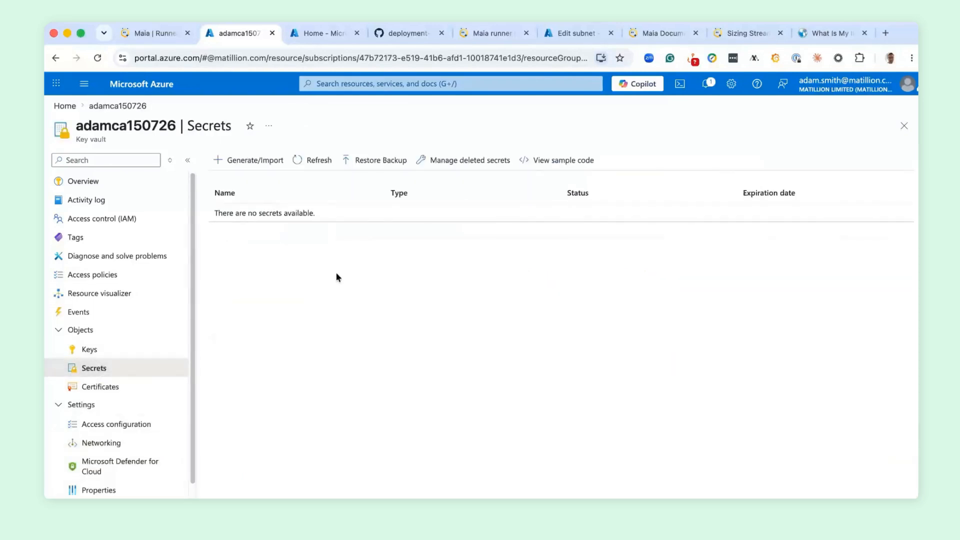
pyautogui.click(131, 105)
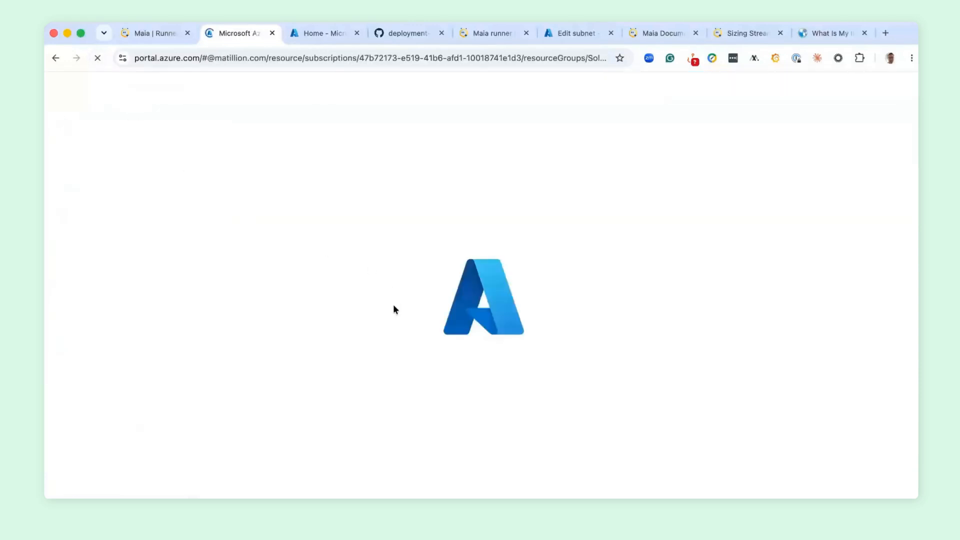